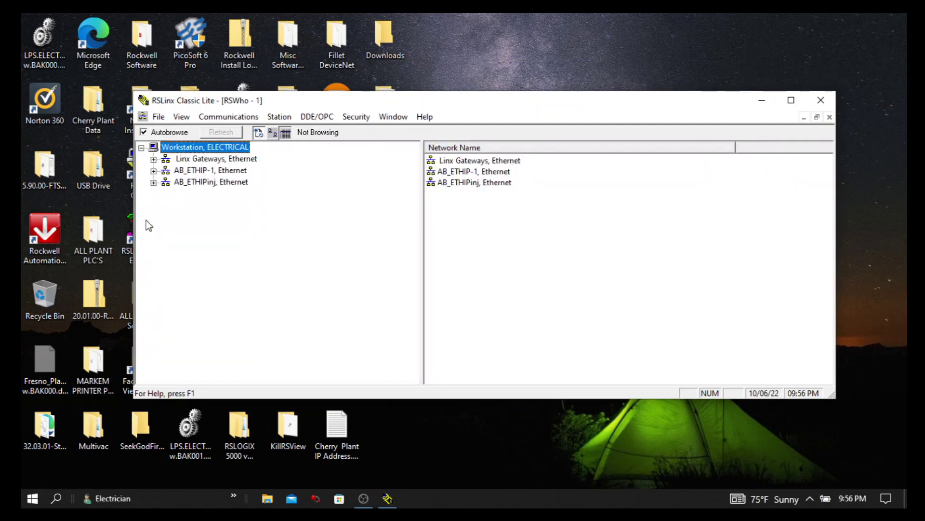
Add a new RS-232 DF1 devices driver named AB_DF1-bp.
{"action": "left_click", "coordinate": [230, 118]}
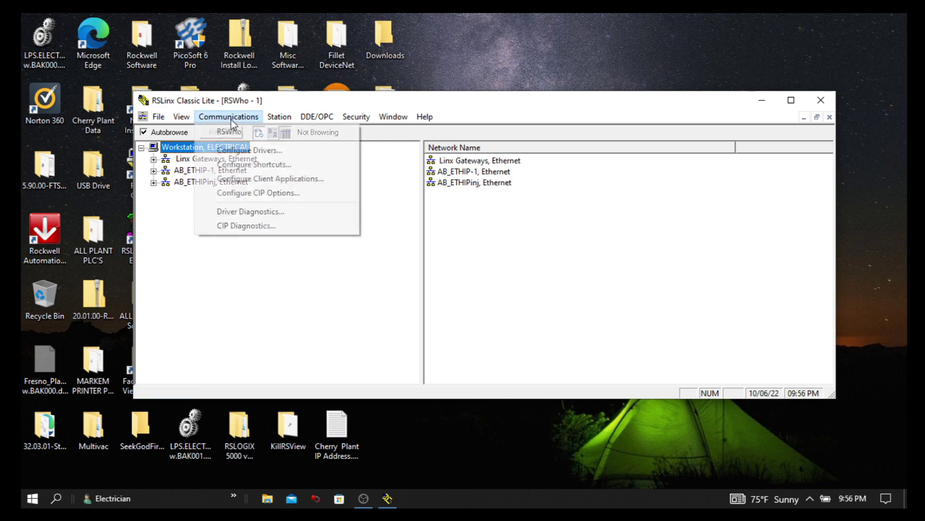
{"action": "left_click", "coordinate": [237, 153]}
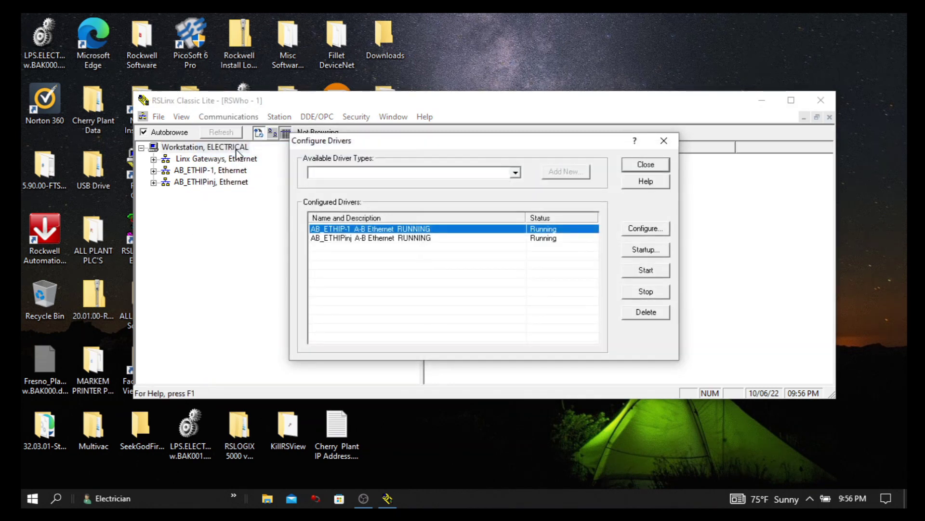
{"action": "left_click", "coordinate": [458, 174]}
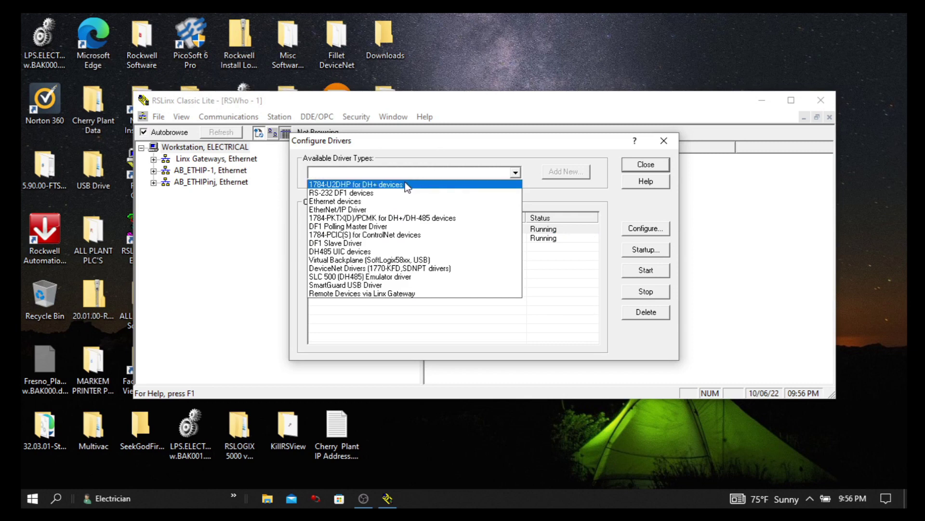
{"action": "left_click", "coordinate": [389, 192]}
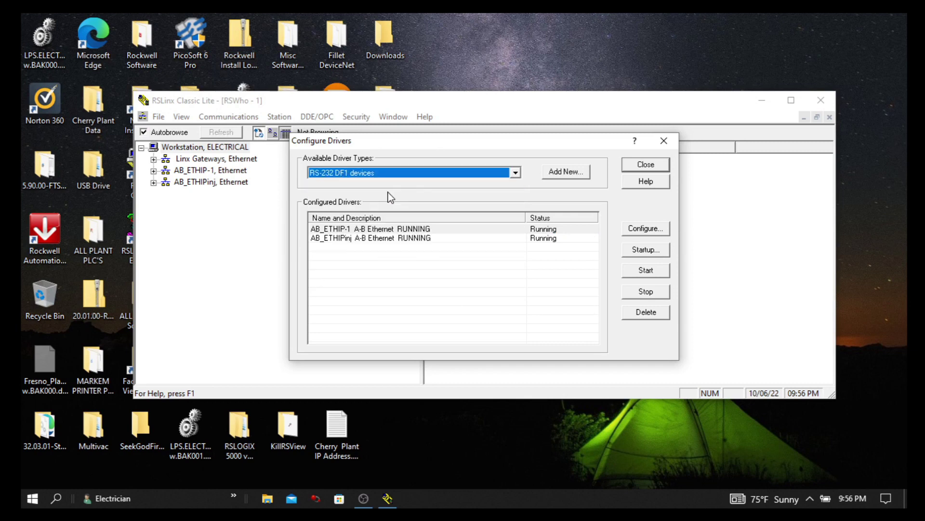
{"action": "left_click", "coordinate": [580, 176]}
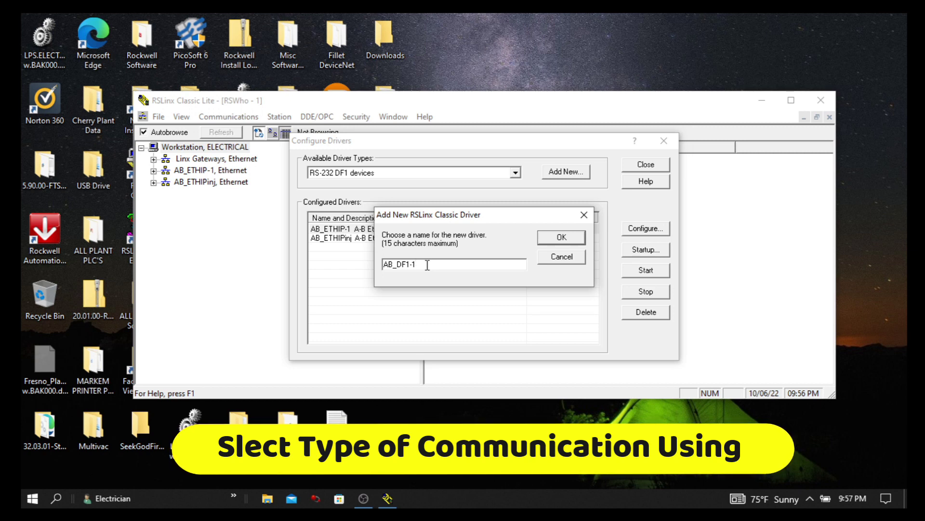
{"action": "key", "text": "BackSpace"}
{"action": "type", "text": "bp"}
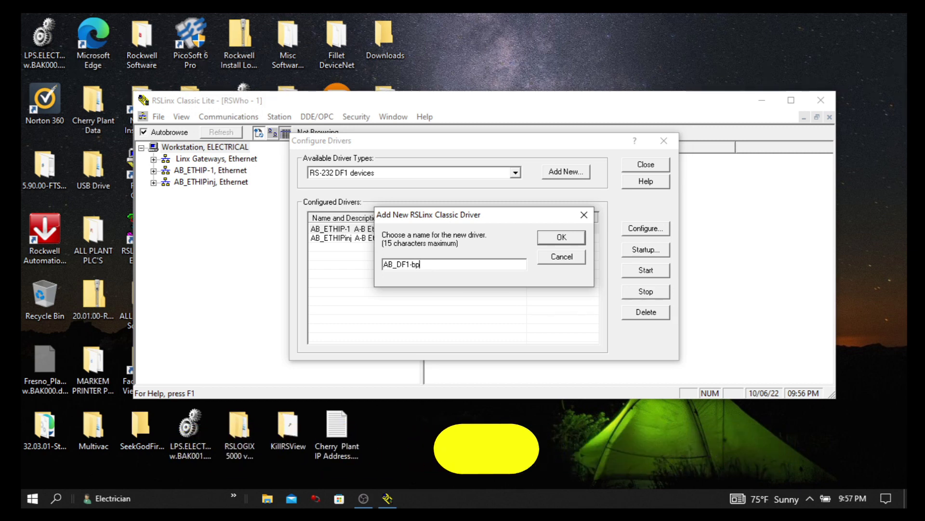
{"action": "left_click", "coordinate": [561, 238]}
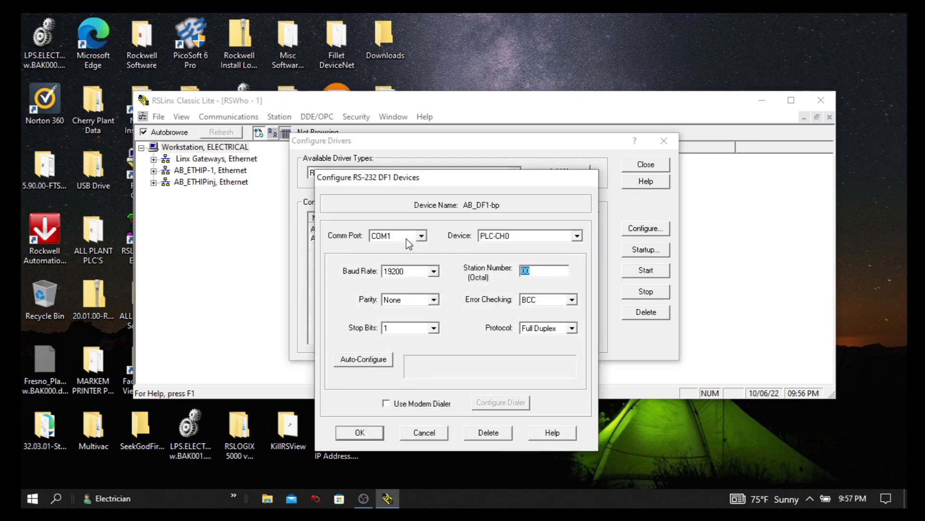
Set the DF1 driver's comm port to COM3 and its device to Logix 5550 / CompactLogix.
{"action": "left_click", "coordinate": [407, 239]}
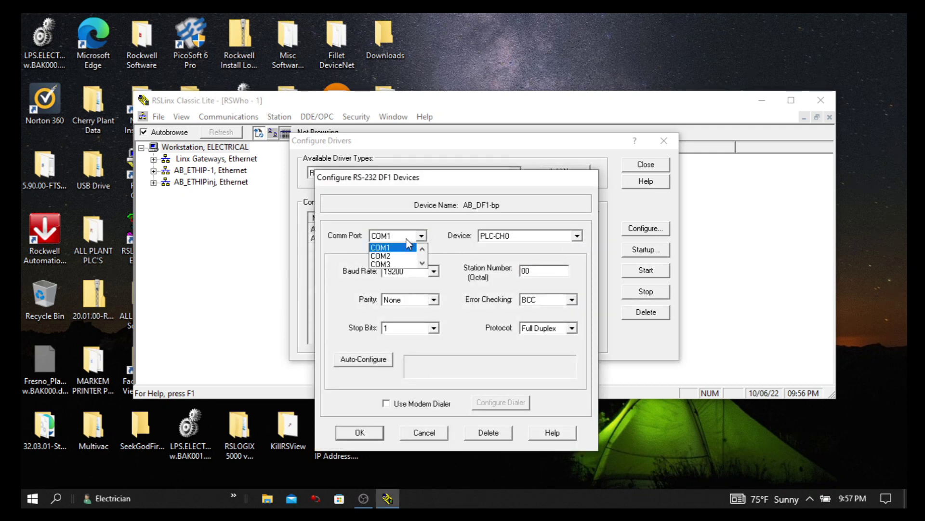
{"action": "left_click", "coordinate": [387, 264]}
{"action": "left_click", "coordinate": [512, 235]}
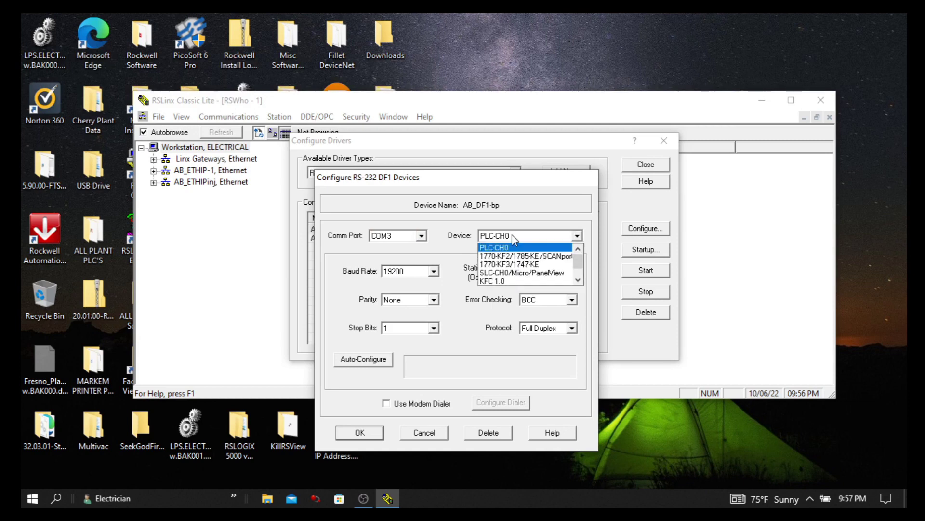
{"action": "left_click", "coordinate": [578, 280]}
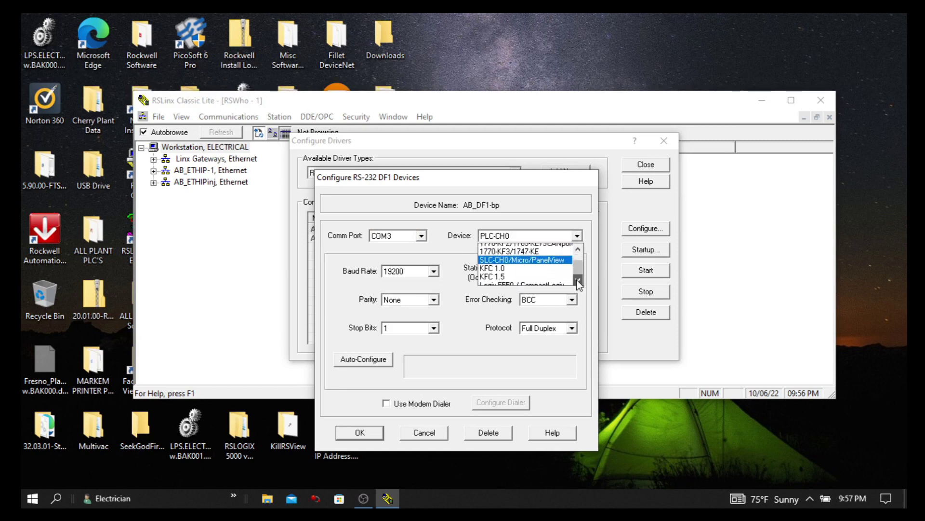
{"action": "left_click", "coordinate": [577, 281]}
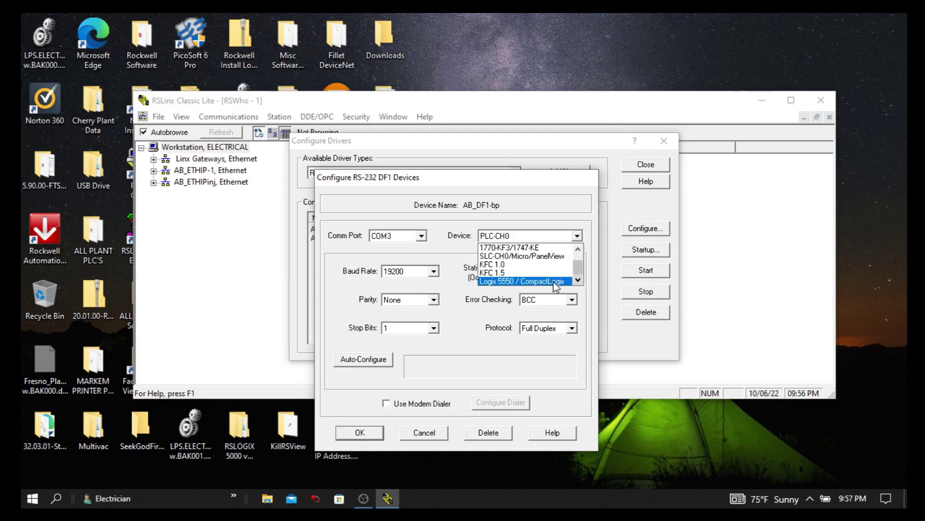
{"action": "left_click", "coordinate": [554, 281]}
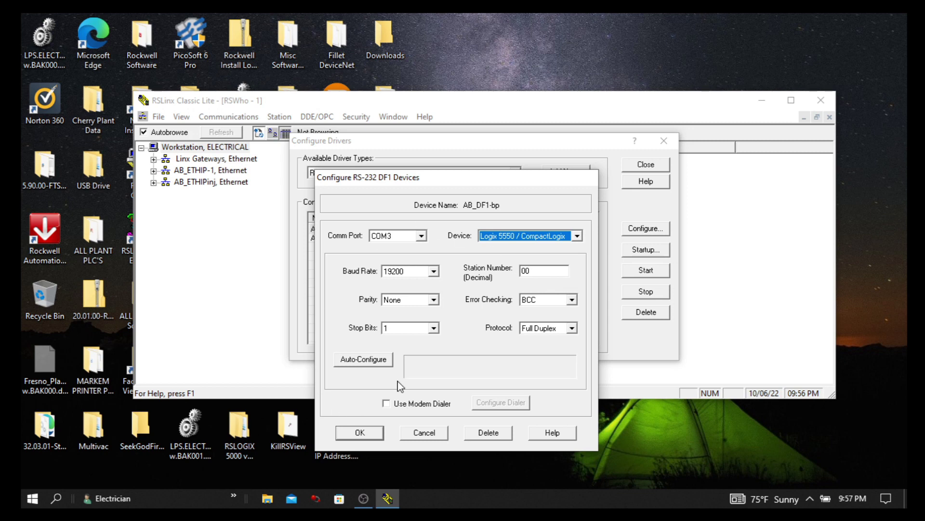
Auto-configure the DF1 driver's serial settings, accept them and close the driver configuration.
{"action": "left_click", "coordinate": [384, 361]}
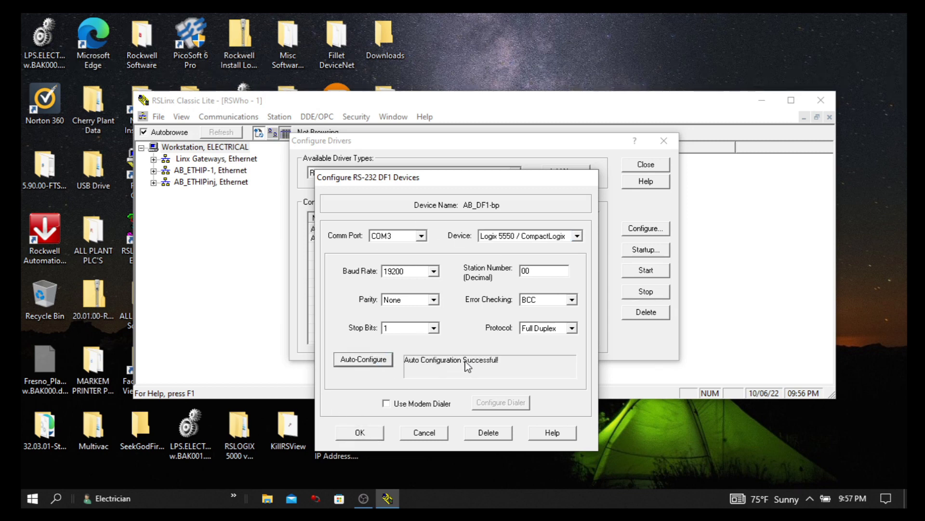
{"action": "left_click", "coordinate": [360, 434]}
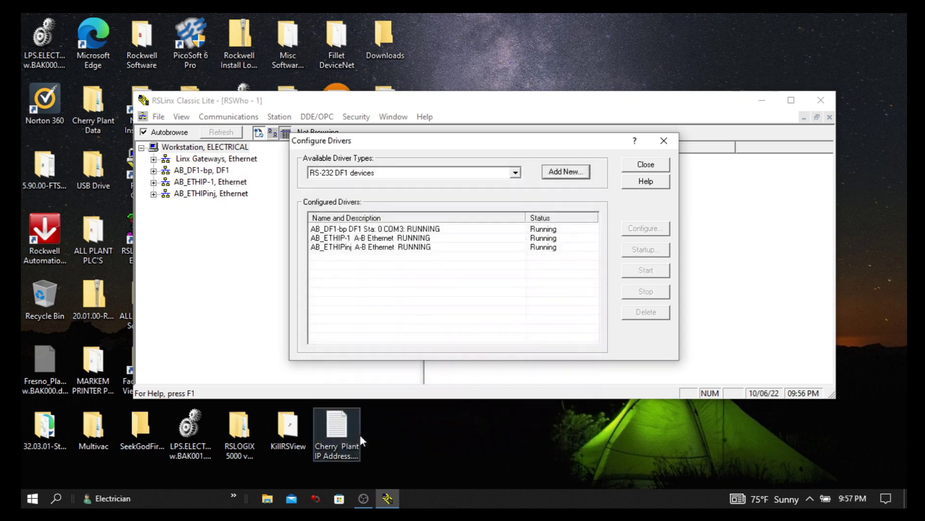
{"action": "left_click", "coordinate": [646, 165]}
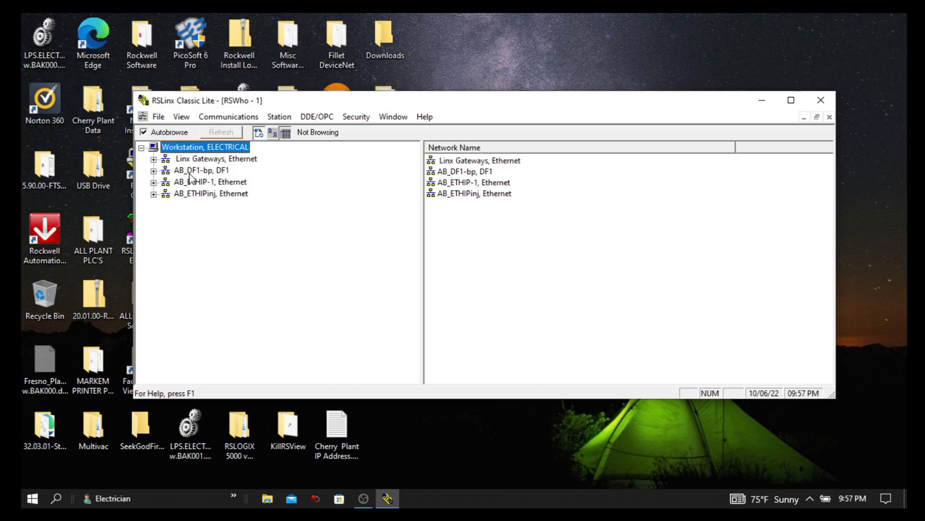
Browse the AB_DF1-bp driver's network and select the 1768-L43 LOGIX5343 controller to view its buses.
{"action": "left_click", "coordinate": [153, 171]}
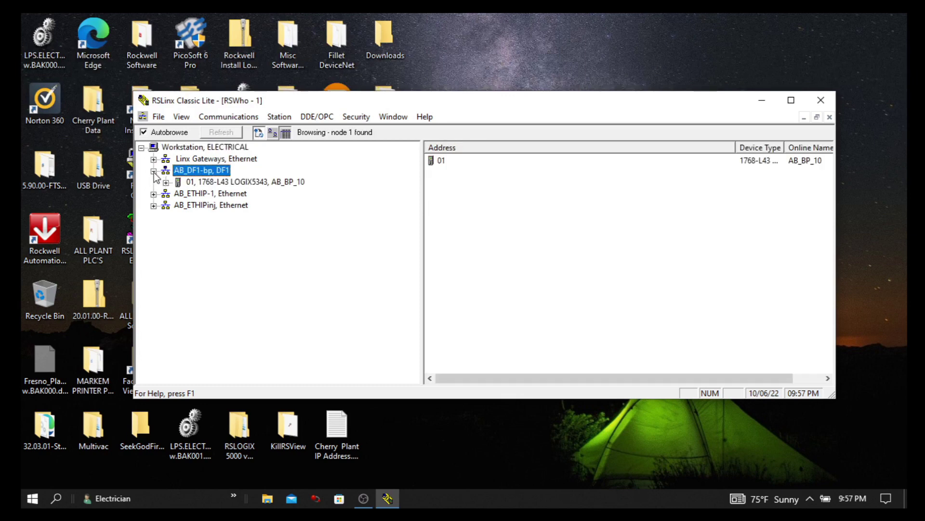
{"action": "left_click", "coordinate": [222, 183]}
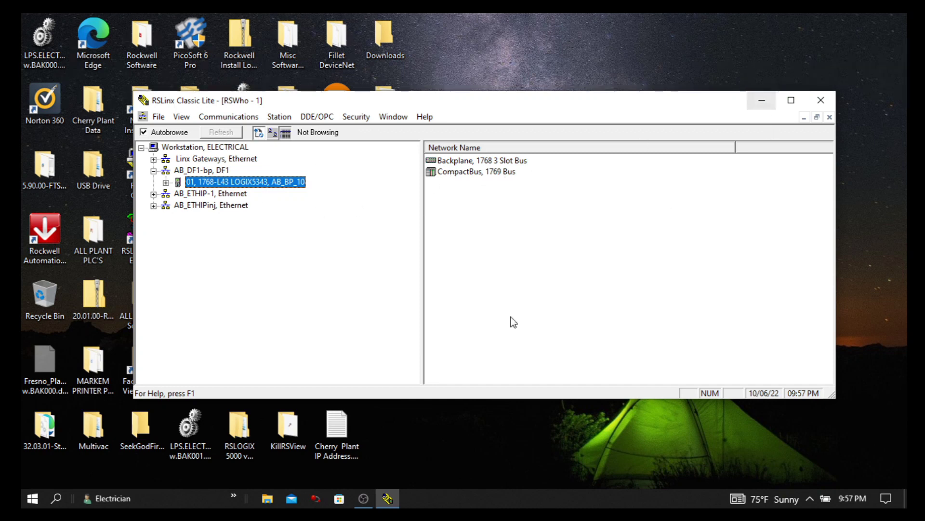
Search the computer for RSLogix 5000 and launch it.
{"action": "left_click", "coordinate": [52, 504]}
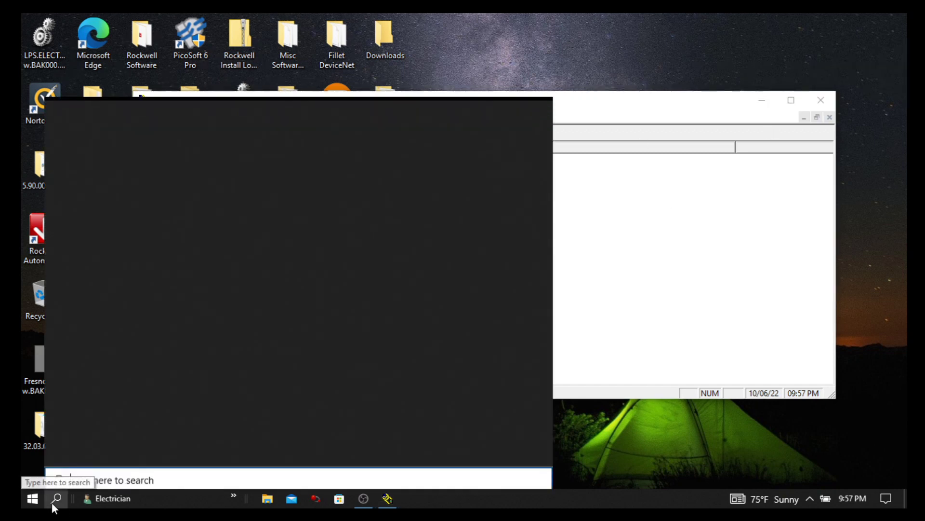
{"action": "type", "text": "rs"}
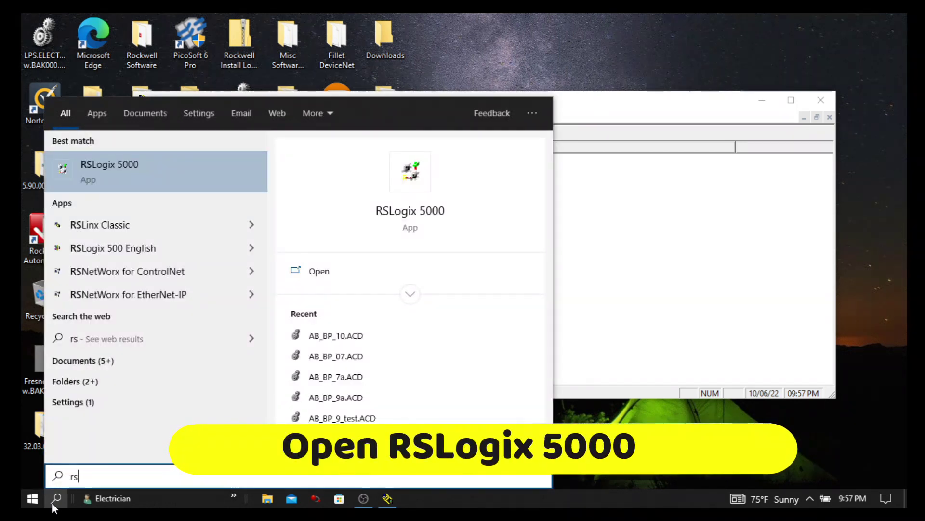
{"action": "left_click", "coordinate": [127, 170]}
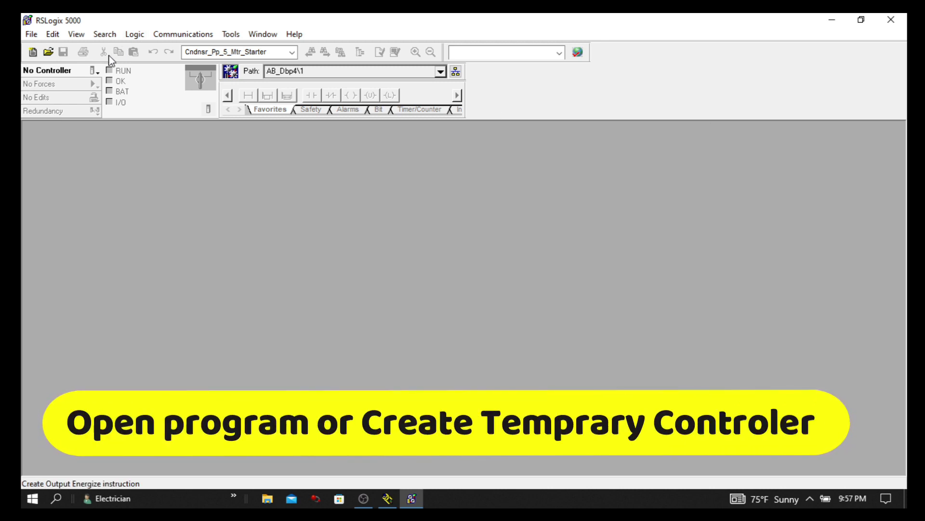
Start a new controller project named aaaaaa with the description xxxxxxx.
{"action": "left_click", "coordinate": [97, 69]}
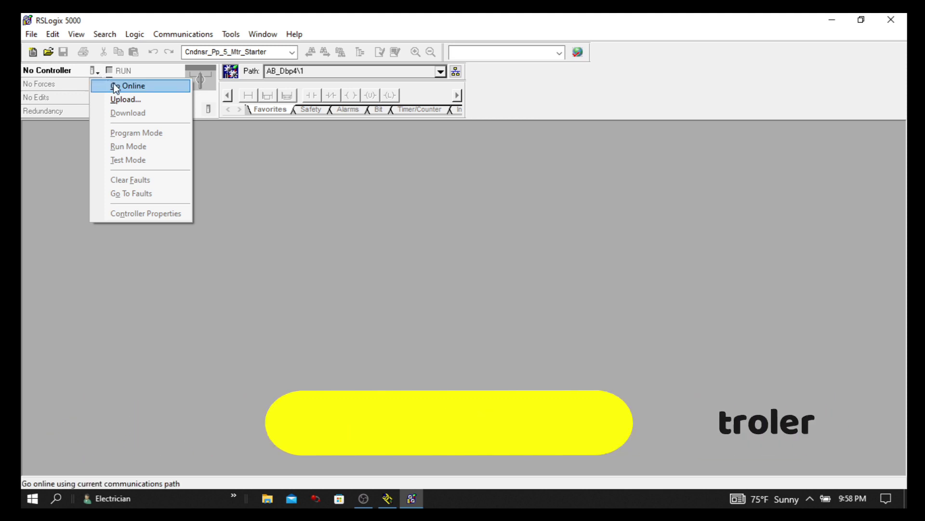
{"action": "left_click", "coordinate": [31, 34]}
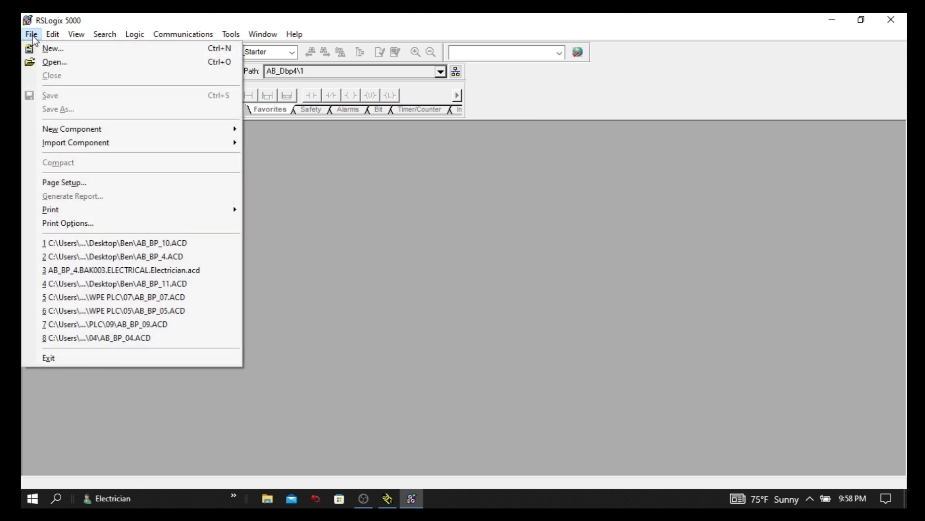
{"action": "left_click", "coordinate": [42, 50]}
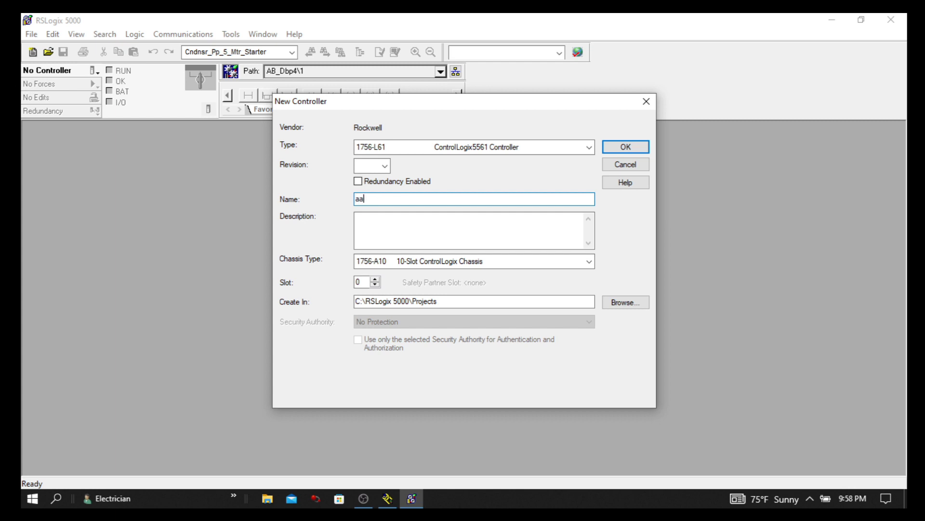
{"action": "left_click", "coordinate": [372, 219]}
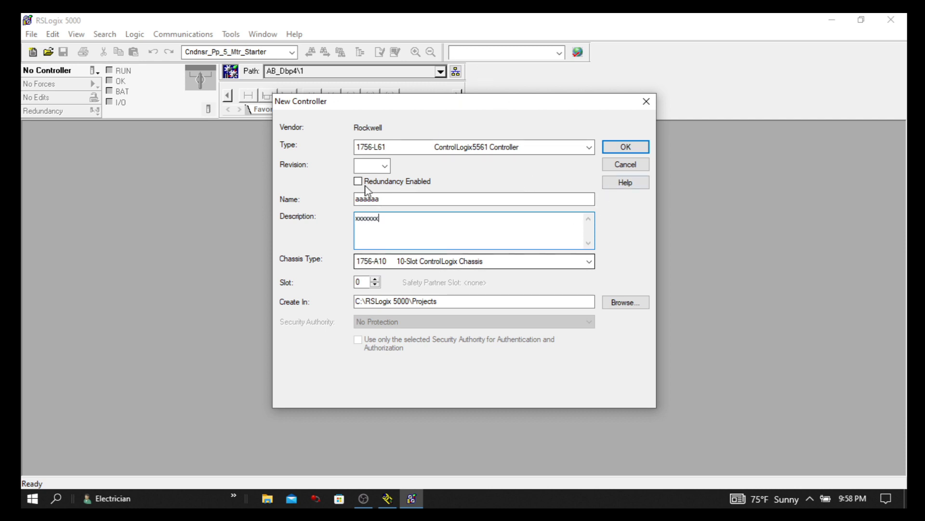
Set the controller revision to 20, keep the 1756-A10 10-slot chassis, and create the project.
{"action": "left_click", "coordinate": [385, 166]}
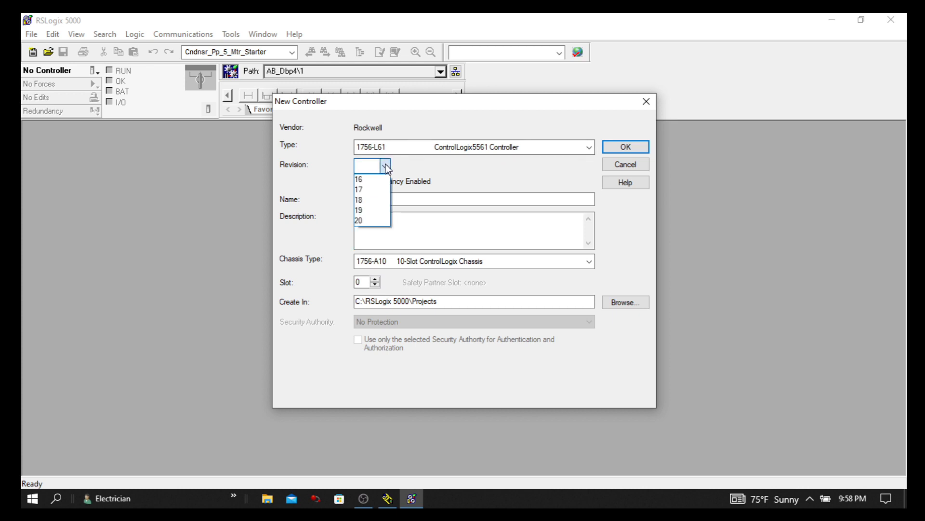
{"action": "left_click", "coordinate": [363, 221]}
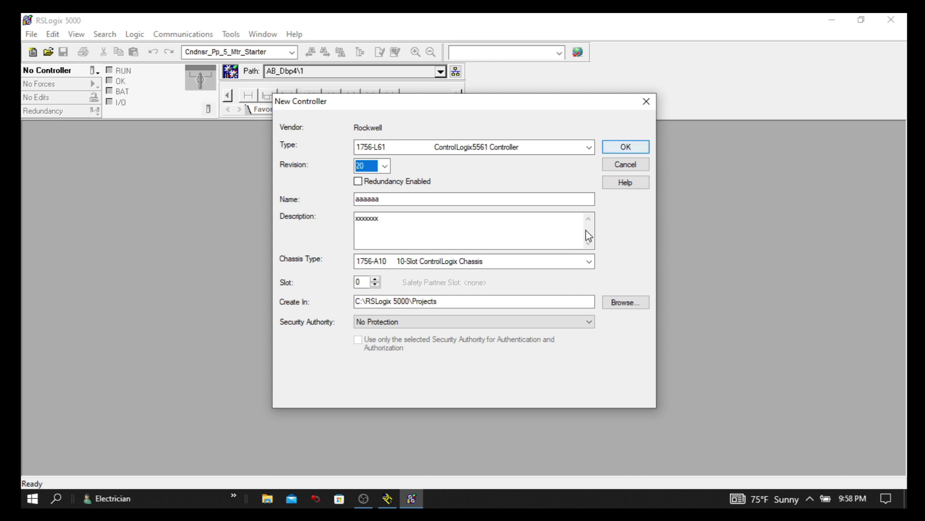
{"action": "left_click", "coordinate": [576, 265]}
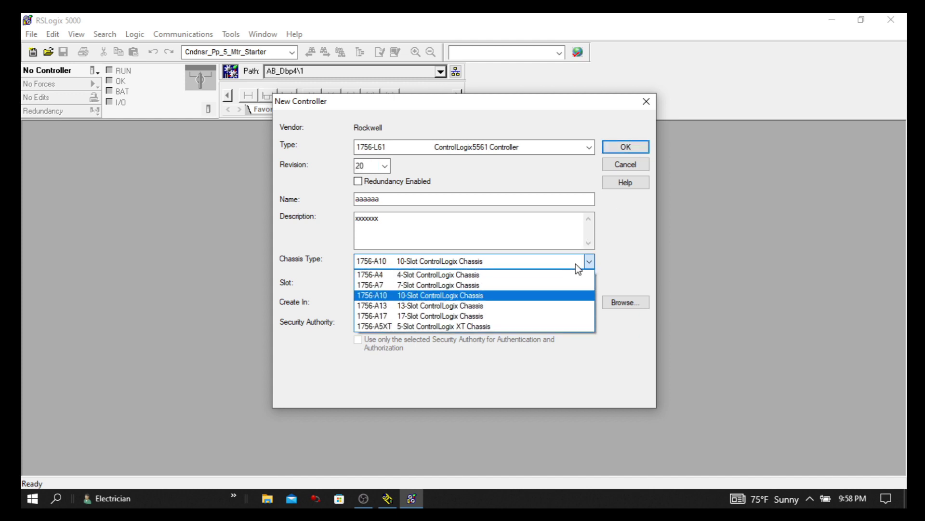
{"action": "left_click", "coordinate": [576, 264]}
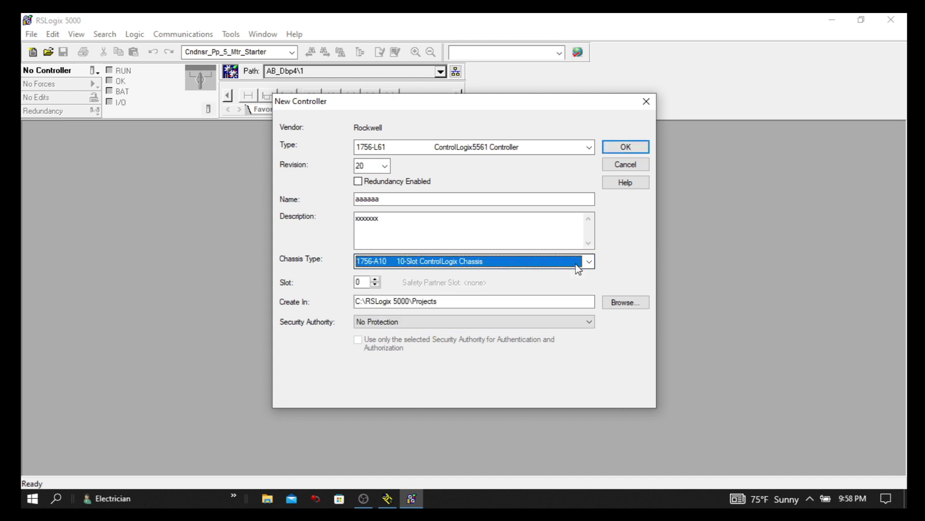
{"action": "left_click", "coordinate": [626, 147]}
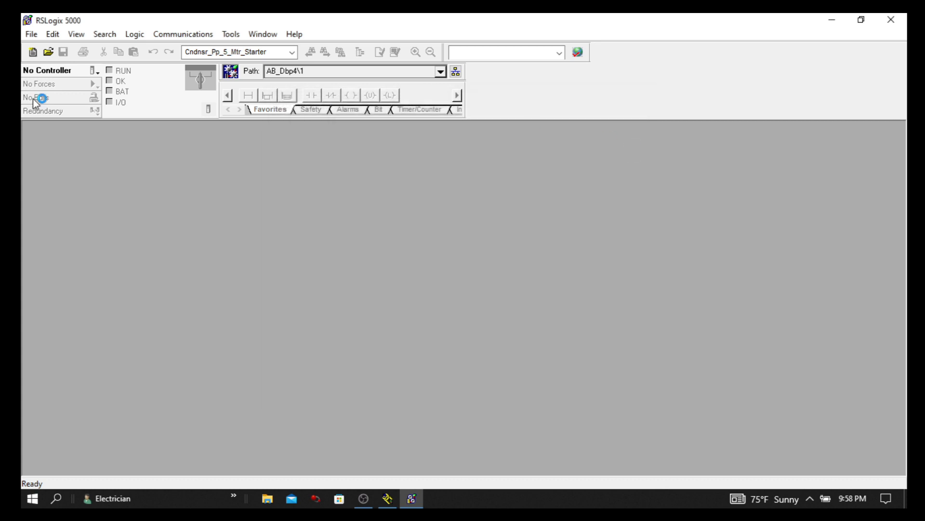
Browse the active communication paths with Who Active and select the 1768-L43 LOGIX5343 controller under AB_DF1-bp.
{"action": "left_click", "coordinate": [201, 33]}
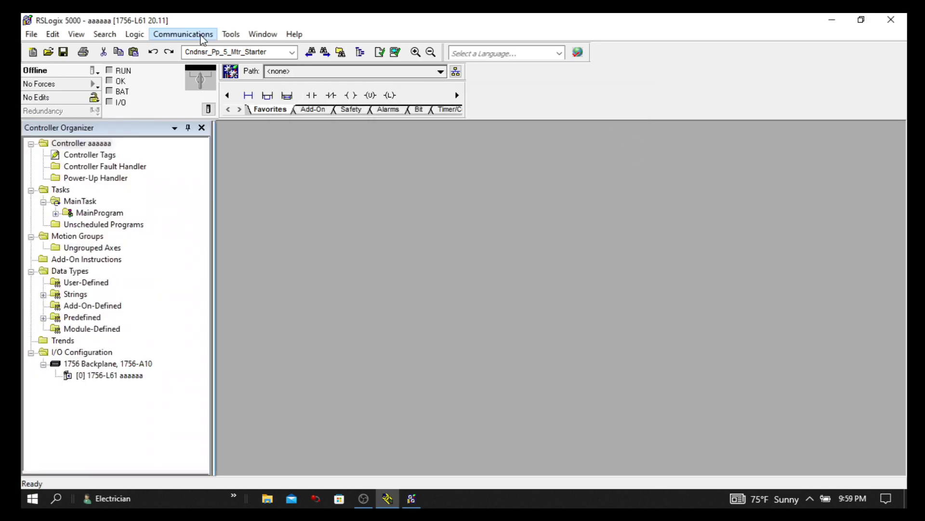
{"action": "left_click", "coordinate": [319, 224]}
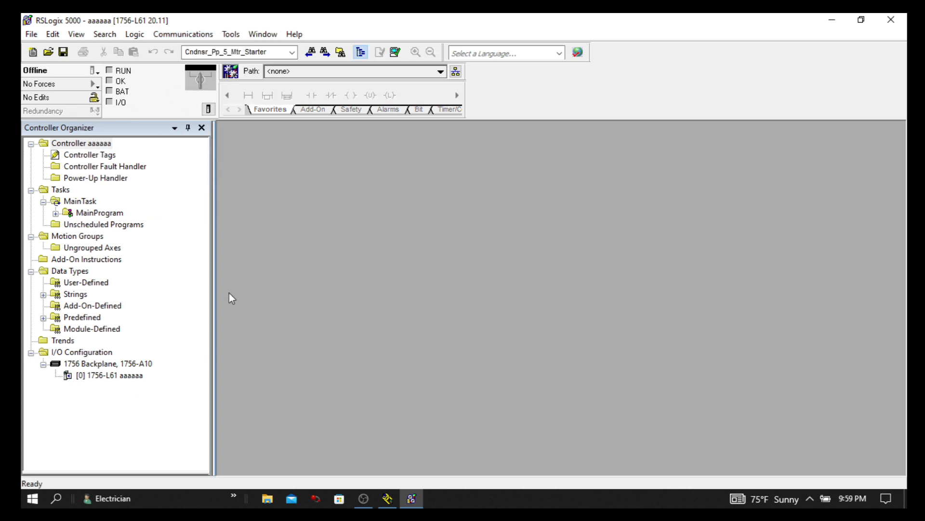
{"action": "left_click", "coordinate": [205, 37]}
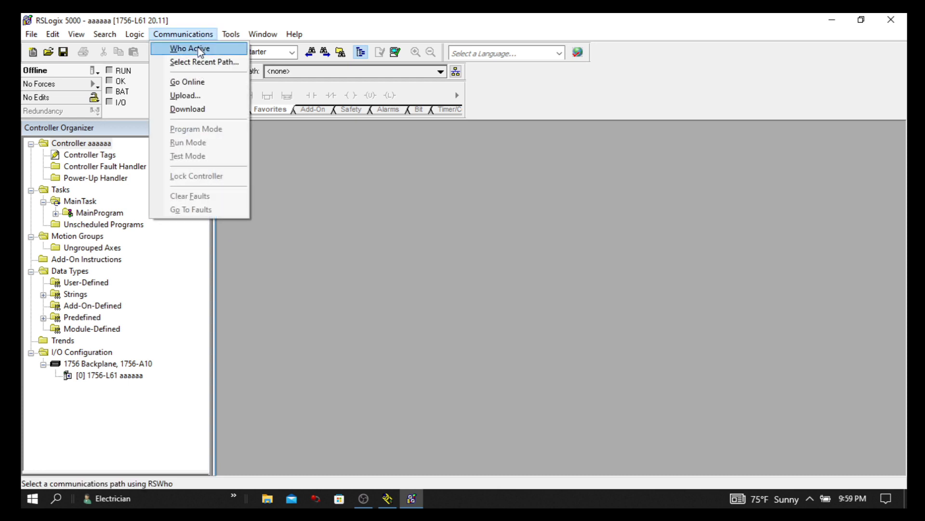
{"action": "left_click", "coordinate": [203, 50]}
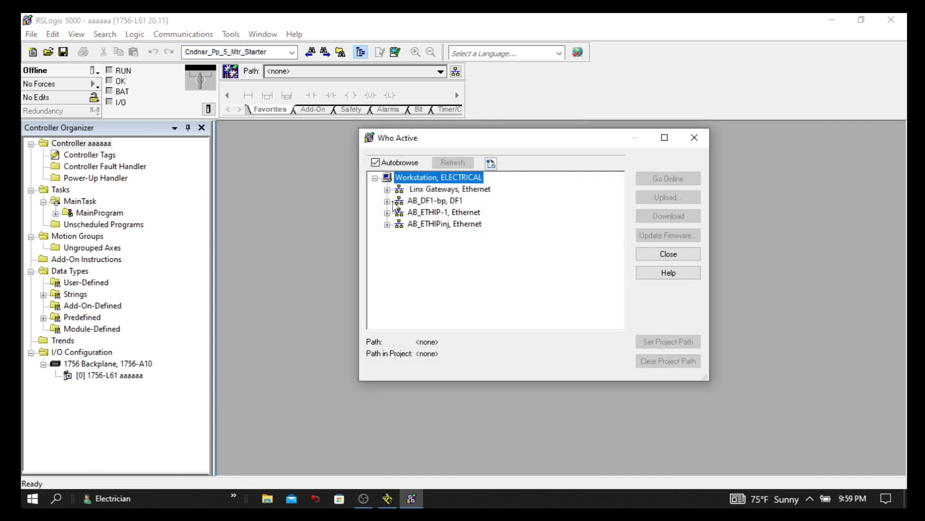
{"action": "left_click", "coordinate": [387, 201]}
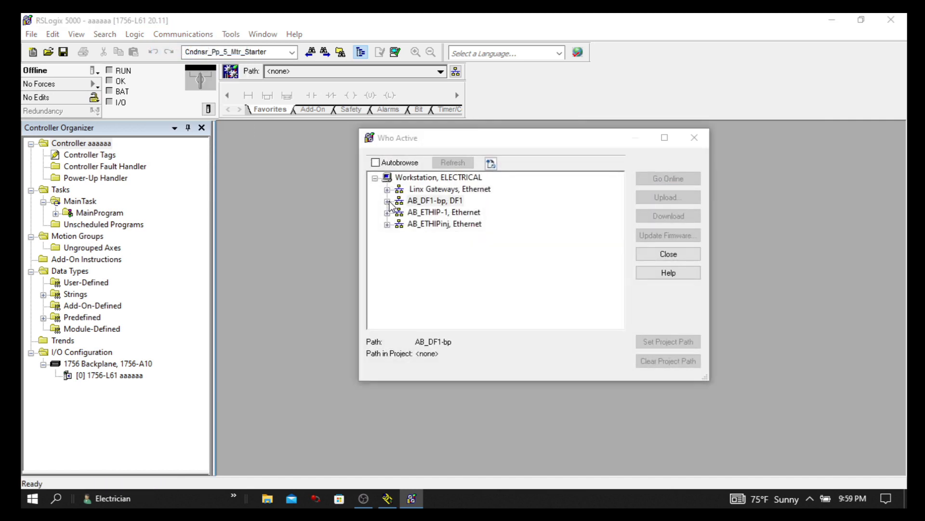
{"action": "left_click", "coordinate": [435, 212]}
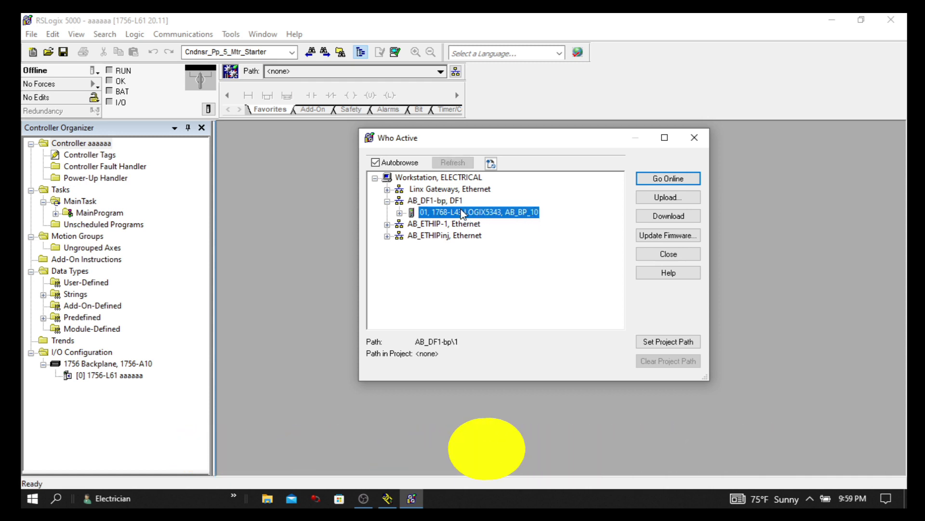
Open the firmware update for the selected 1768-L43 controller on AB_DF1-bp.
{"action": "left_click", "coordinate": [684, 240]}
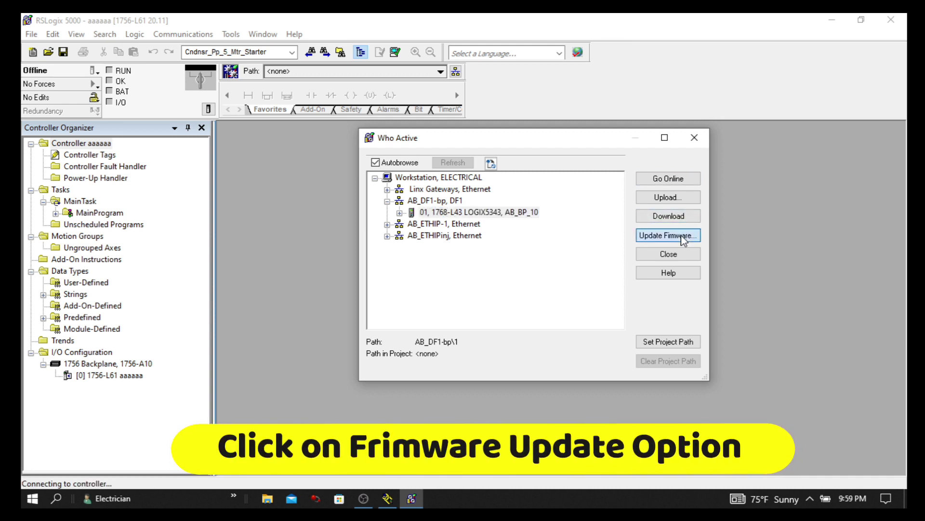
{"action": "left_click", "coordinate": [681, 236]}
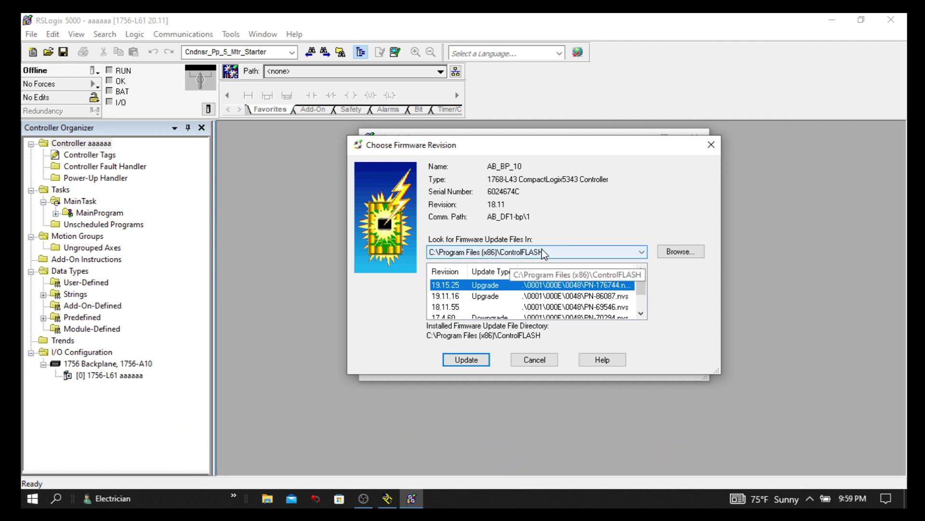
Browse the firmware file locations, try F:\Rockwell Software\New folder, and return to C:\Program Files (x86)\ControlFLASH.
{"action": "left_click", "coordinate": [673, 252]}
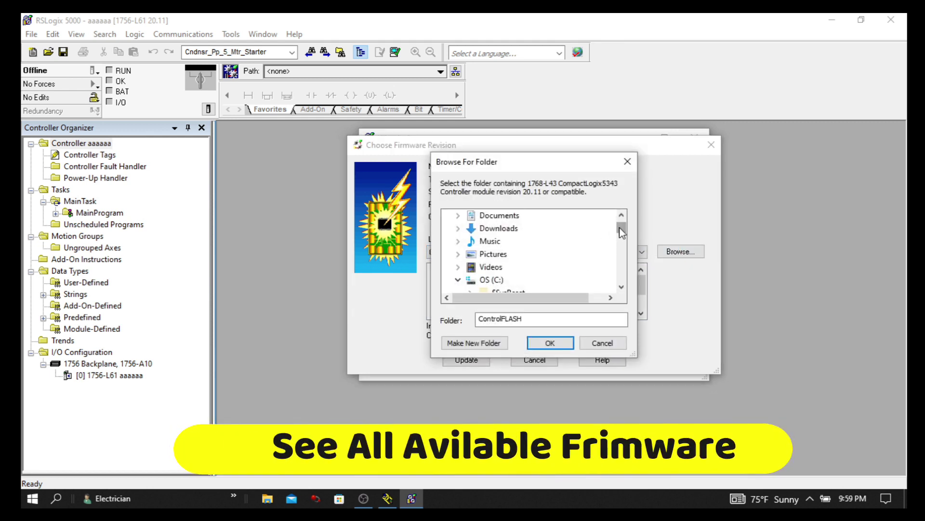
{"action": "mouse_move", "coordinate": [621, 229]}
{"action": "left_mouse_down"}
{"action": "mouse_move", "coordinate": [621, 250]}
{"action": "mouse_move", "coordinate": [620, 228]}
{"action": "left_mouse_up"}
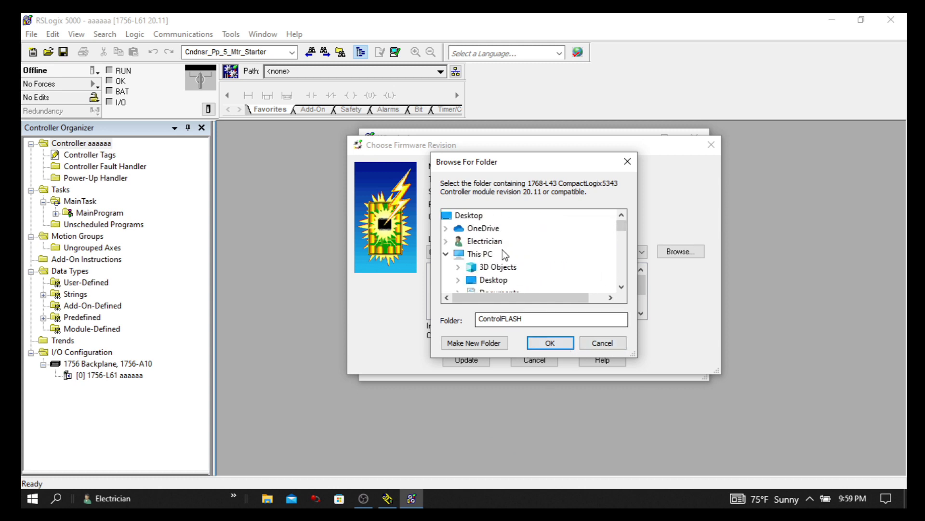
{"action": "left_click", "coordinate": [615, 343]}
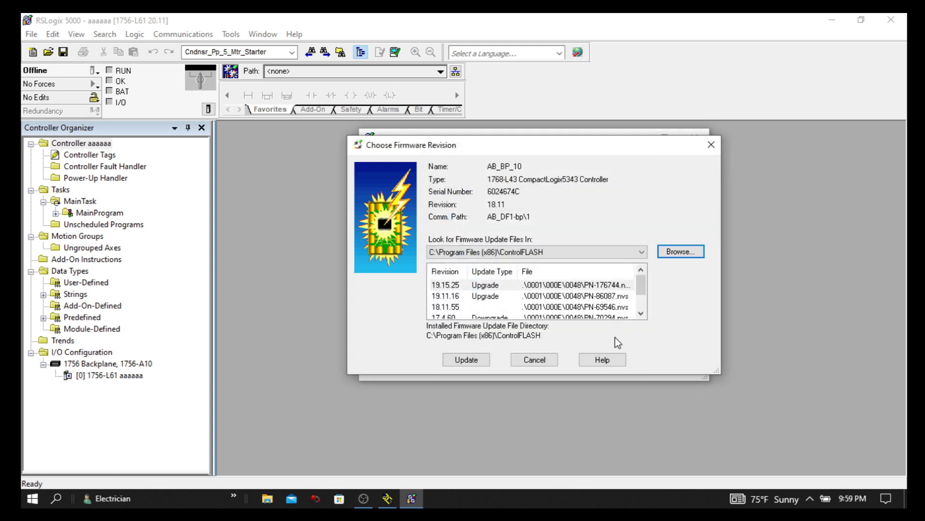
{"action": "left_click", "coordinate": [575, 253]}
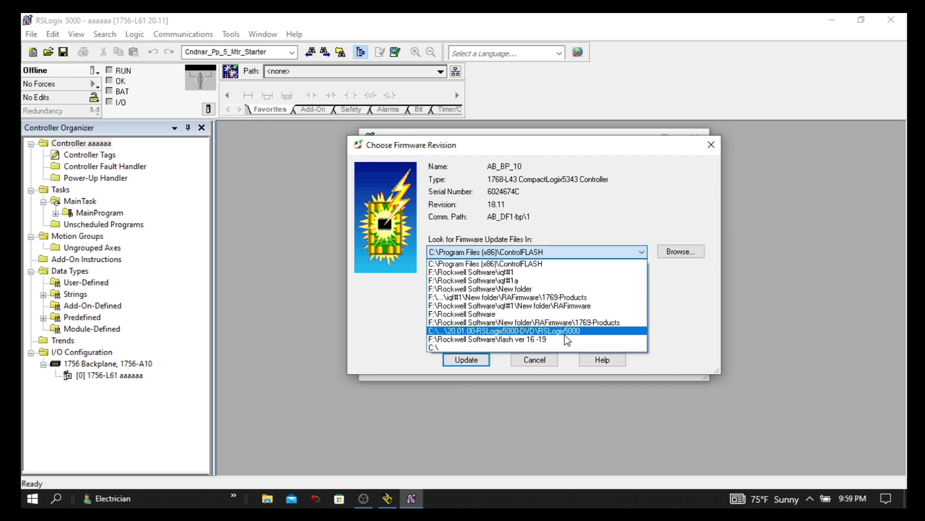
{"action": "left_click", "coordinate": [541, 289]}
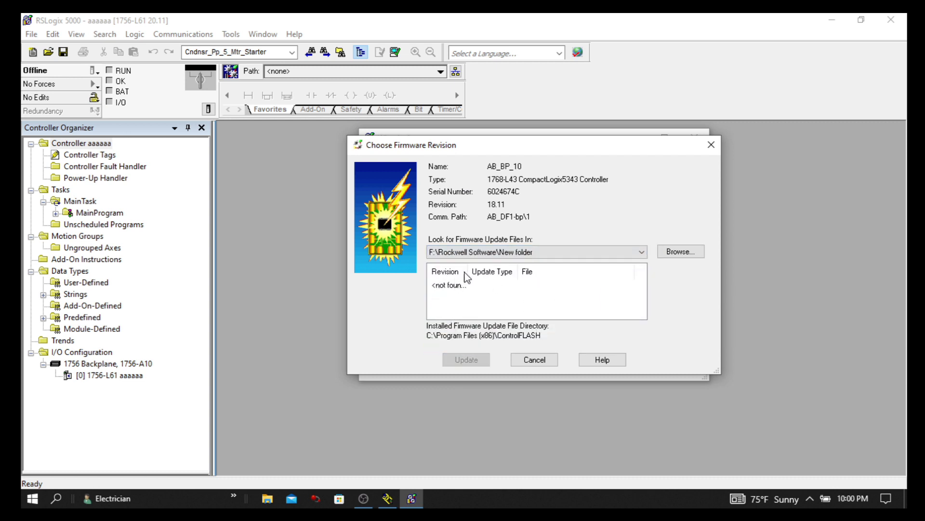
{"action": "left_click", "coordinate": [516, 255]}
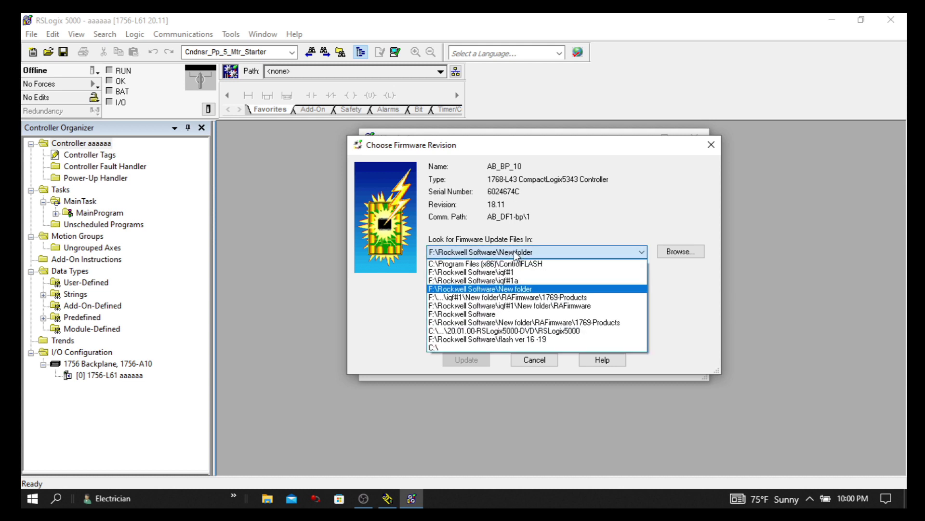
{"action": "left_click", "coordinate": [505, 263]}
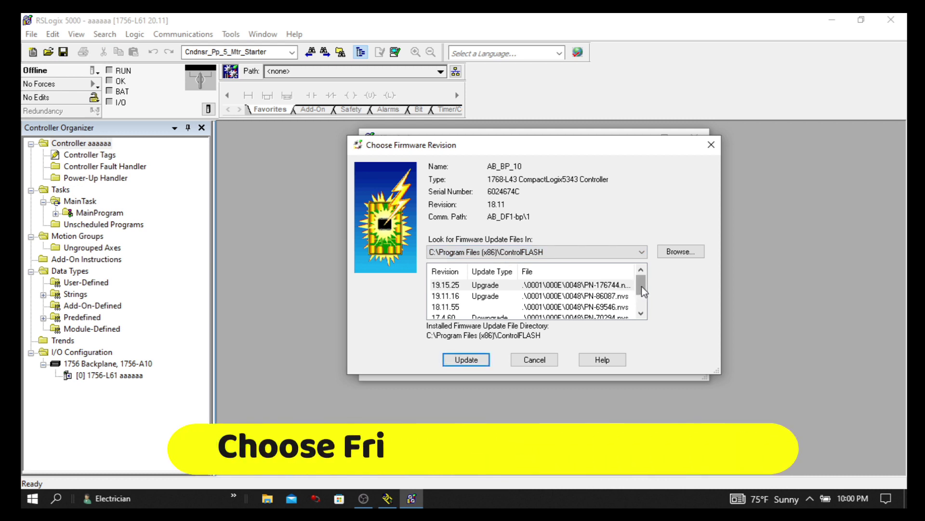
Select firmware revision 19.15.25 from the ControlFLASH folder and start the upgrade of the 1768-L43 controller.
{"action": "mouse_move", "coordinate": [641, 285]}
{"action": "left_mouse_down"}
{"action": "mouse_move", "coordinate": [643, 300]}
{"action": "mouse_move", "coordinate": [642, 284]}
{"action": "left_mouse_up"}
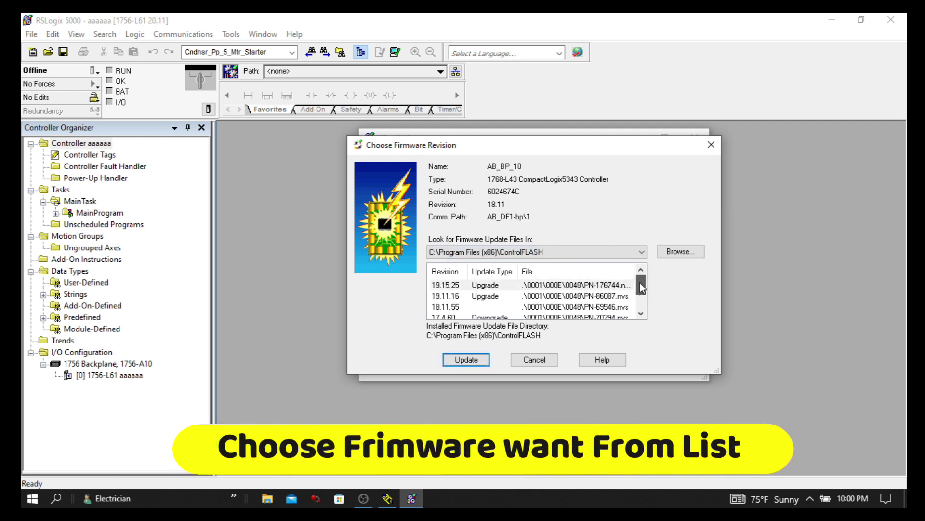
{"action": "left_click", "coordinate": [468, 285]}
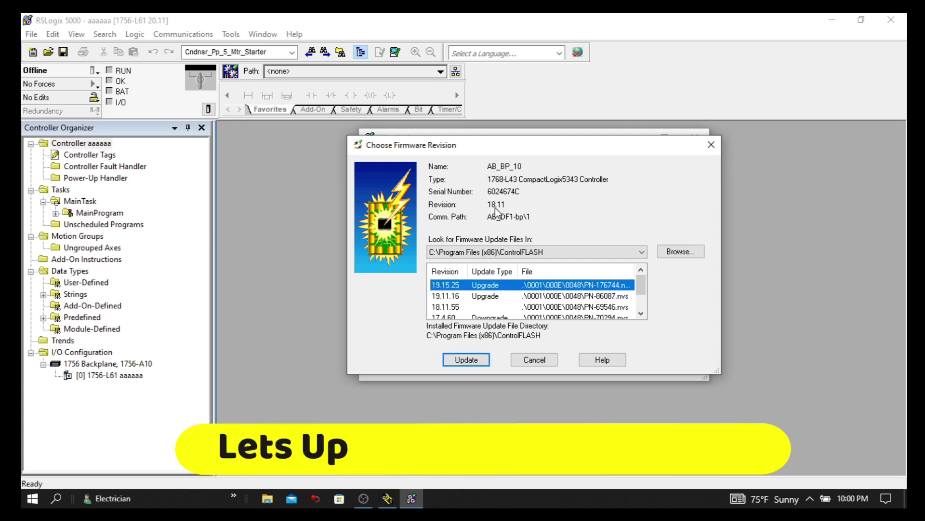
{"action": "left_click", "coordinate": [464, 361]}
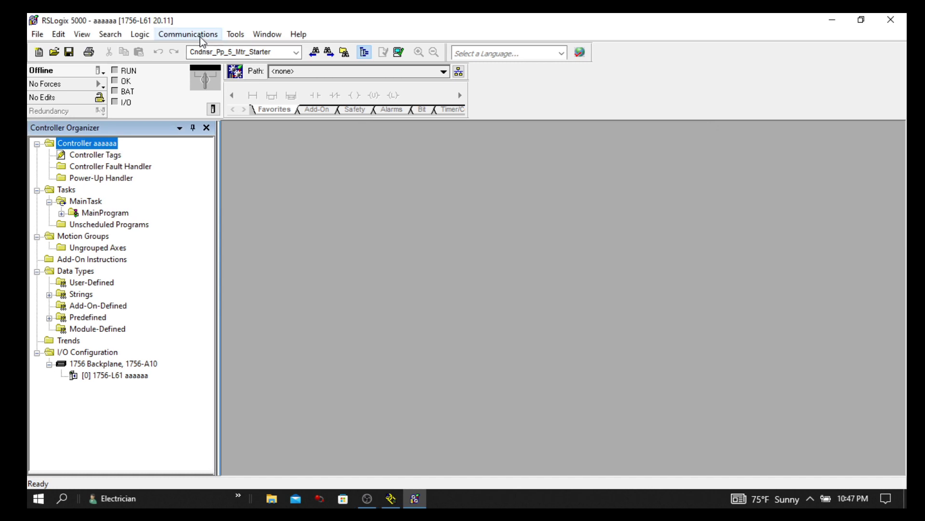
Check the 1768-L43 controller's firmware revision and the available update files through Who Active, then close both dialogs without updating.
{"action": "left_click", "coordinate": [200, 37]}
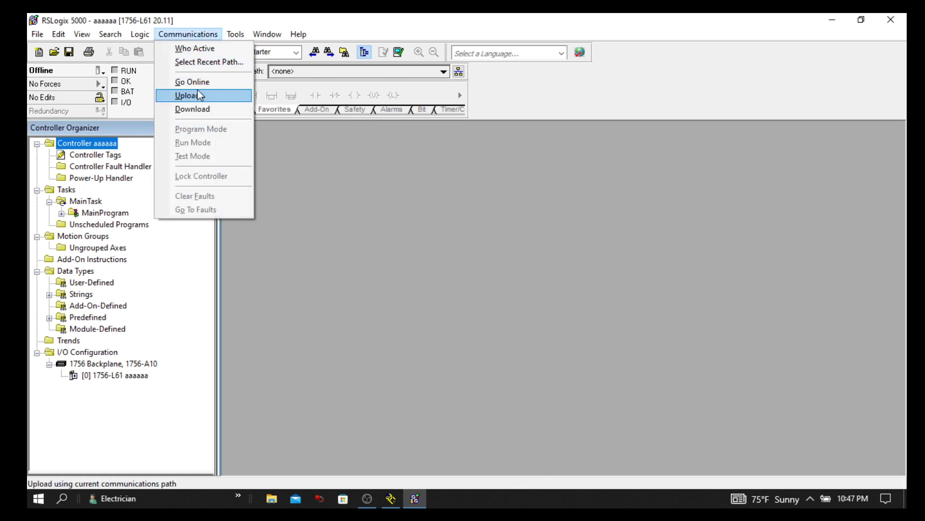
{"action": "left_click", "coordinate": [197, 50]}
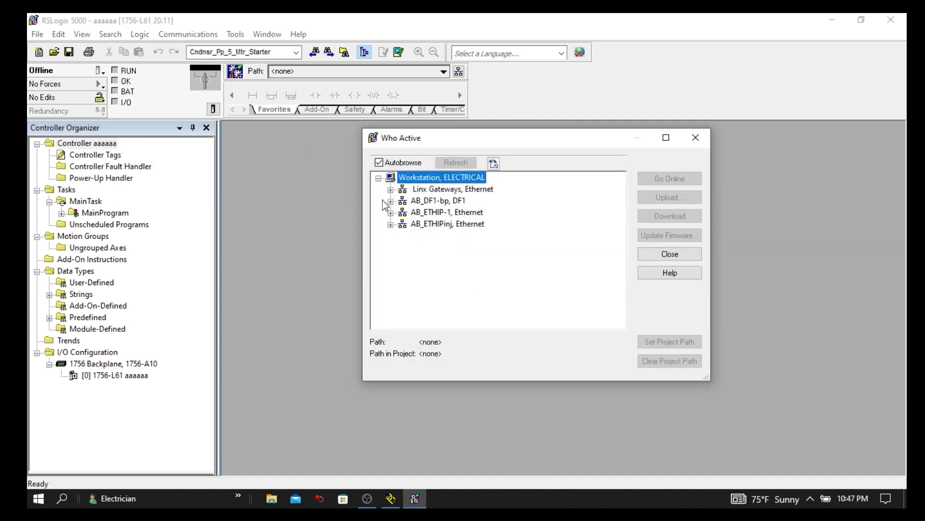
{"action": "left_click", "coordinate": [390, 201]}
{"action": "left_click", "coordinate": [455, 215]}
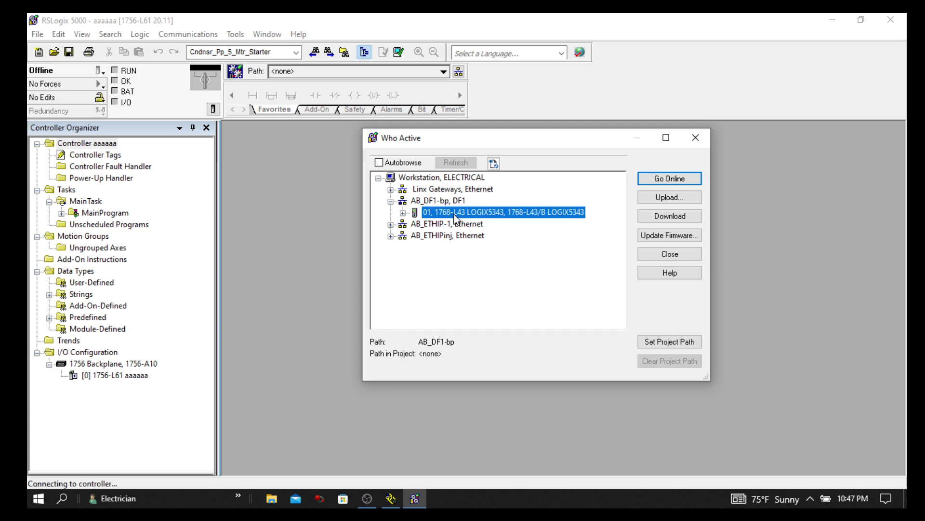
{"action": "left_click", "coordinate": [667, 235]}
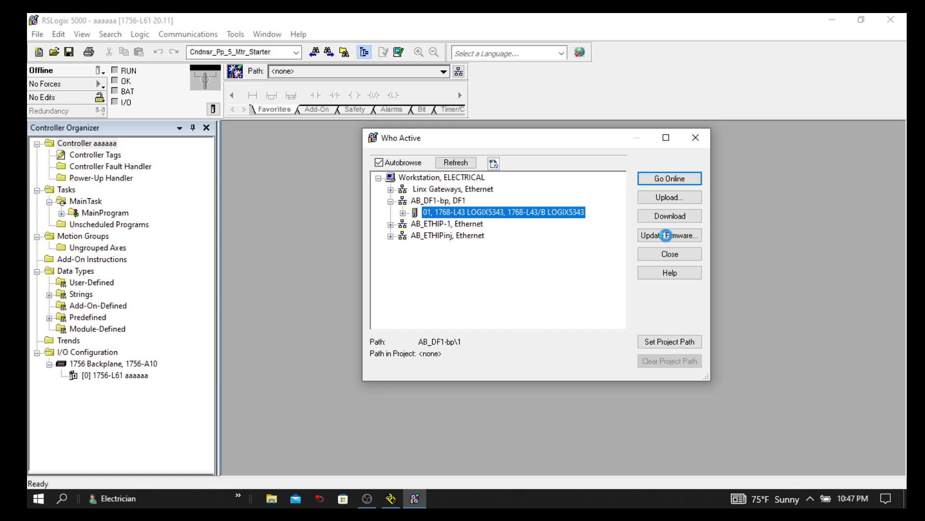
{"action": "left_click", "coordinate": [666, 235]}
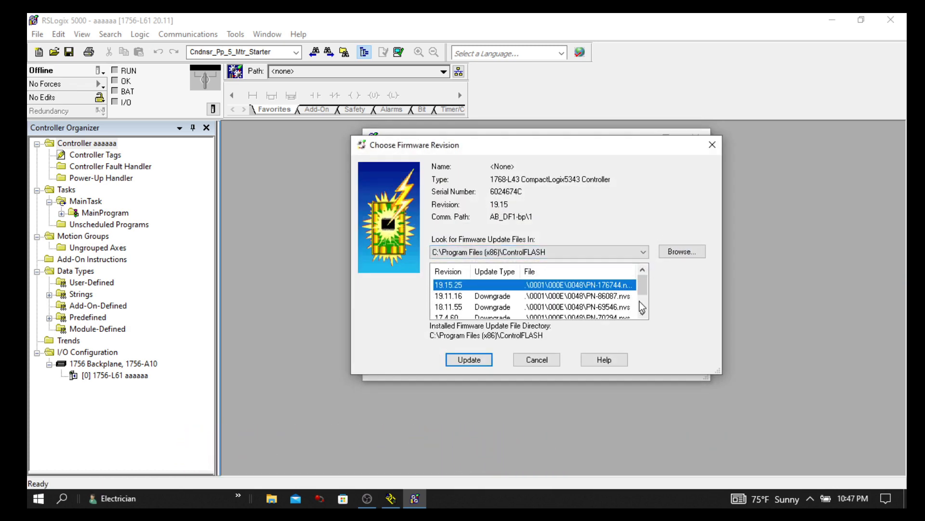
{"action": "left_click_drag", "start_coordinate": [642, 288], "coordinate": [642, 295]}
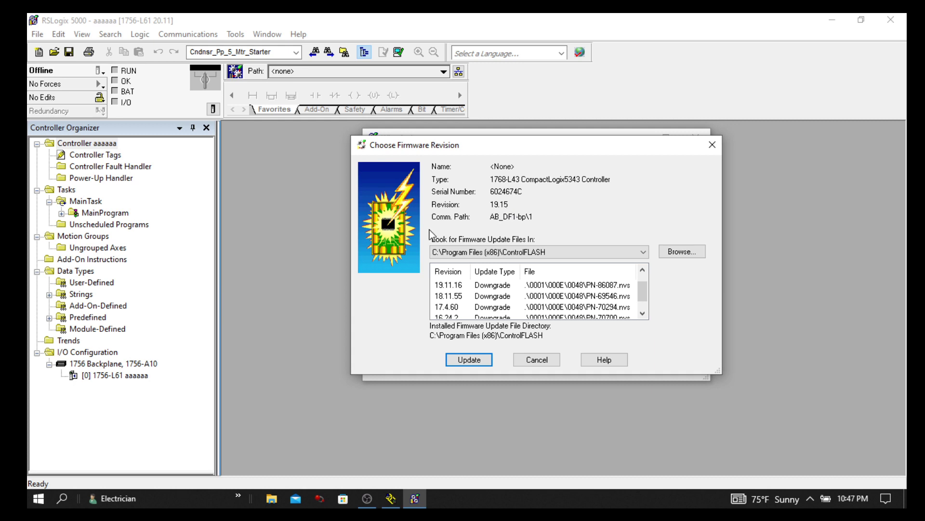
{"action": "left_click", "coordinate": [537, 360]}
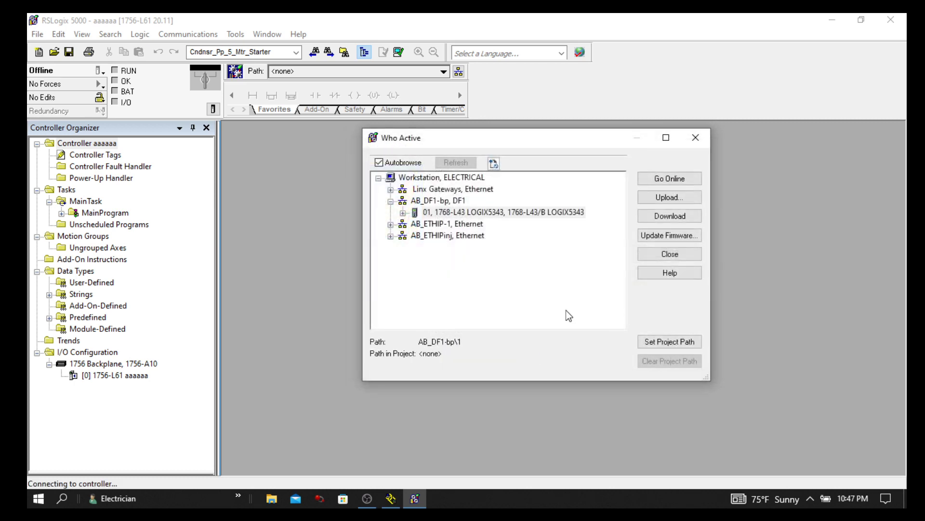
{"action": "left_click", "coordinate": [695, 138]}
Select the 1768-L43 controller under AB_DF1-bp in Who Active and open its firmware revision choices.
{"action": "left_click", "coordinate": [188, 34]}
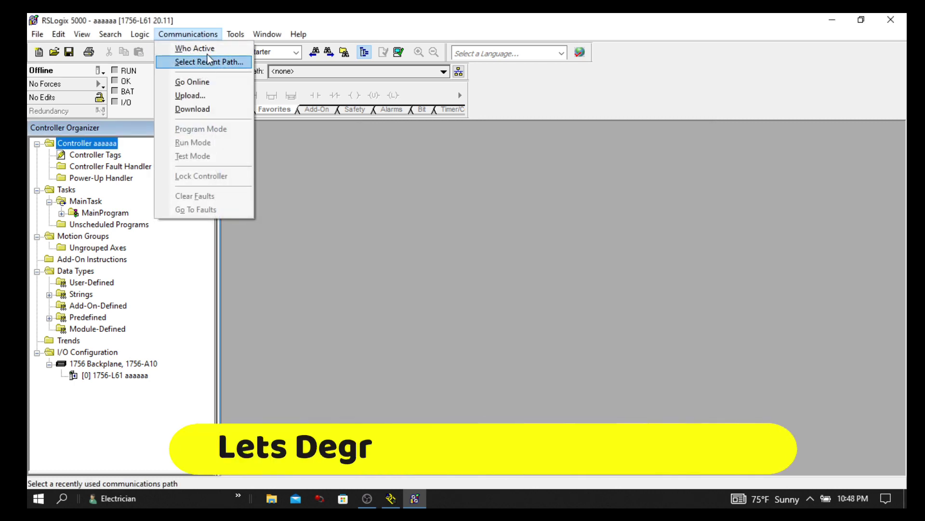
{"action": "left_click", "coordinate": [200, 48]}
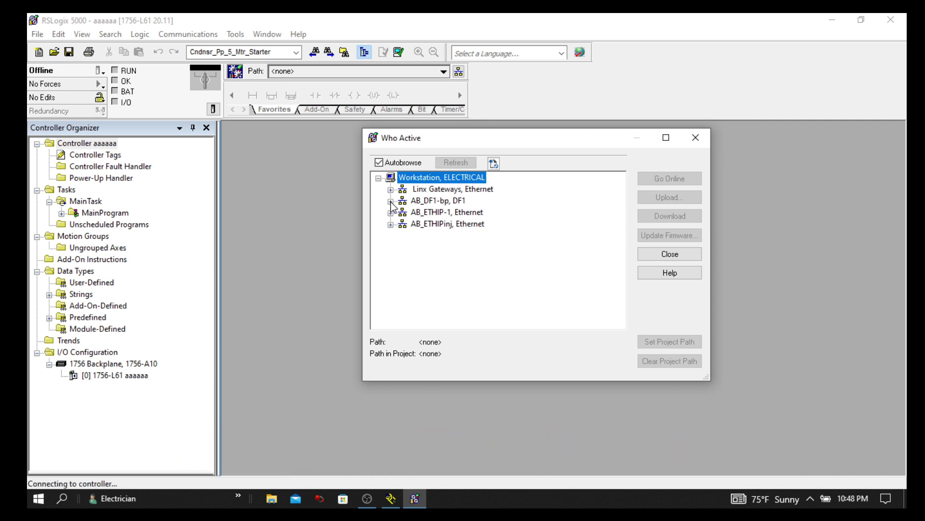
{"action": "left_click", "coordinate": [391, 201]}
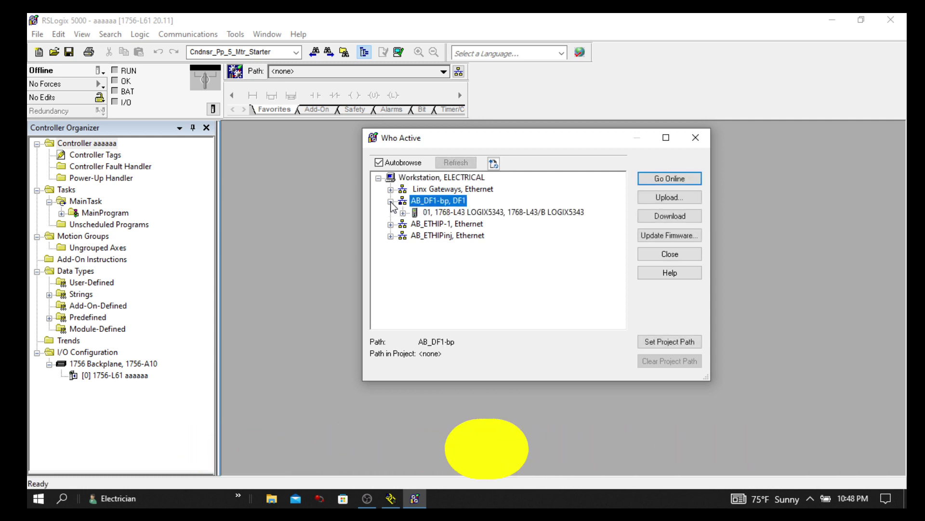
{"action": "left_click", "coordinate": [433, 215]}
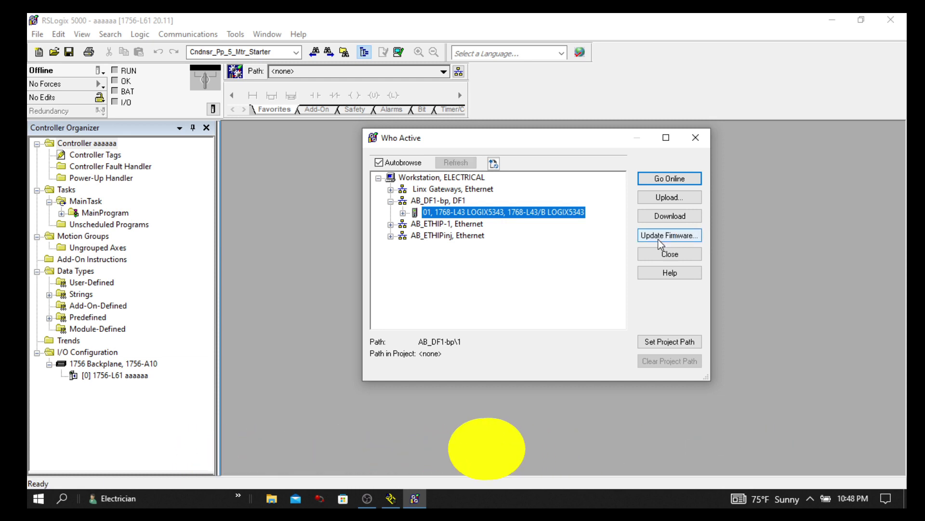
{"action": "left_click", "coordinate": [671, 236]}
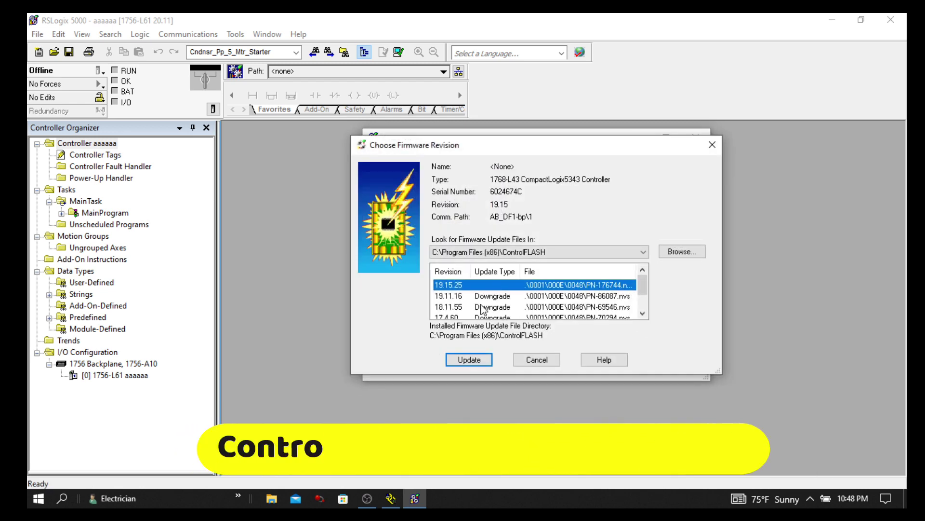
Downgrade the controller firmware to revision 18.11.55, accept the update warning, and close Who Active once the update is complete.
{"action": "left_click_drag", "start_coordinate": [642, 283], "coordinate": [644, 296]}
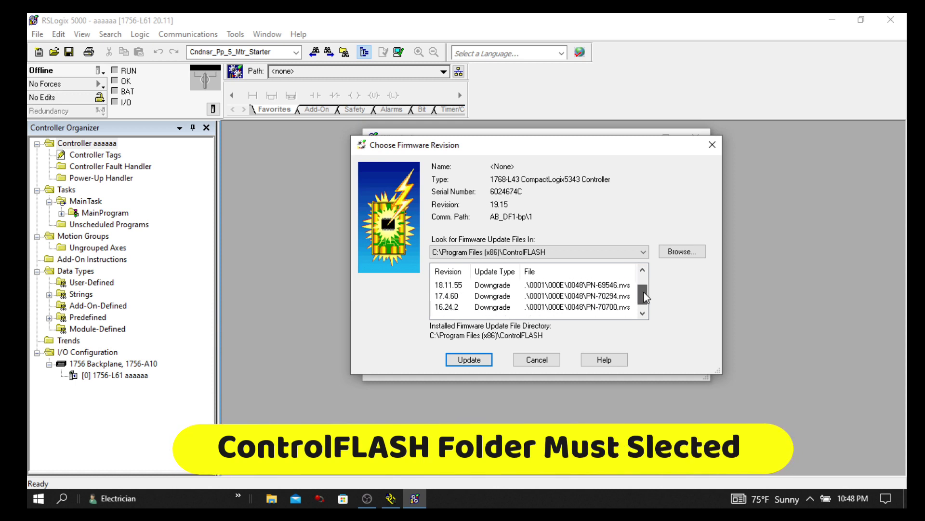
{"action": "left_click", "coordinate": [512, 286]}
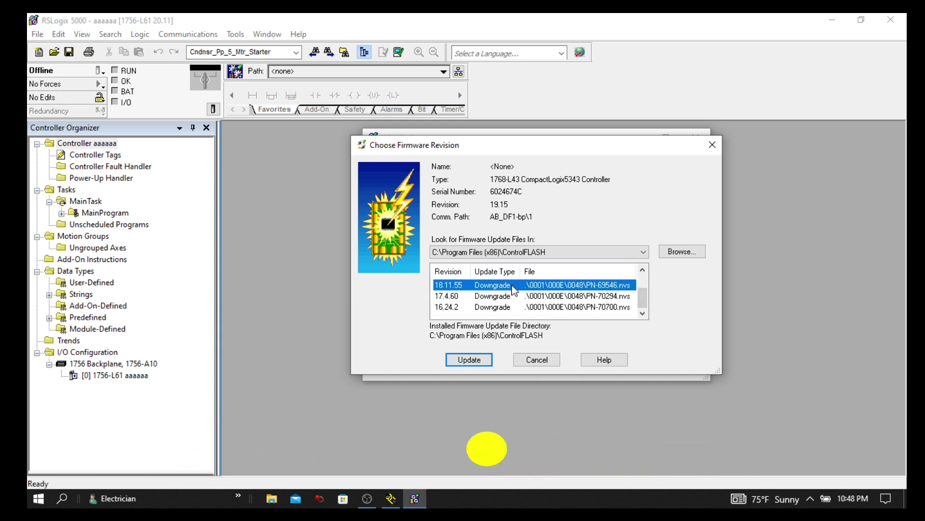
{"action": "left_click", "coordinate": [474, 360]}
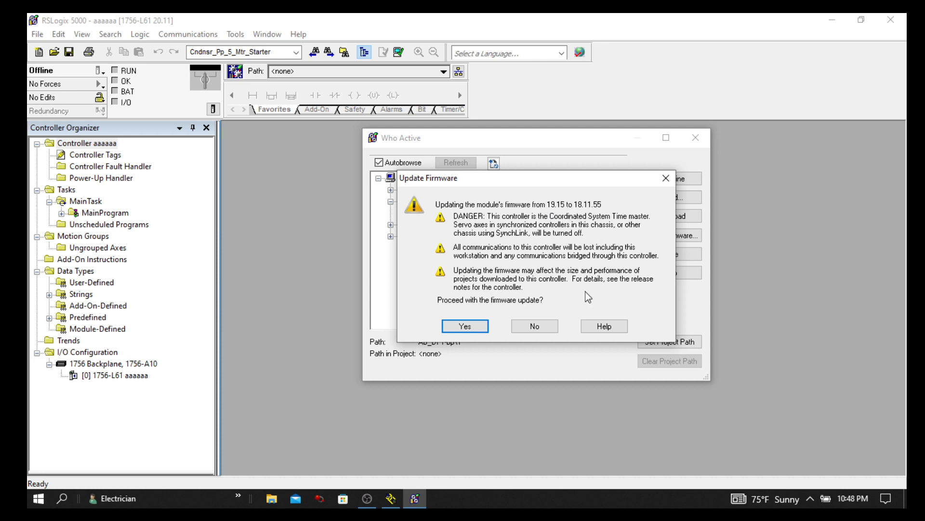
{"action": "left_click", "coordinate": [465, 327]}
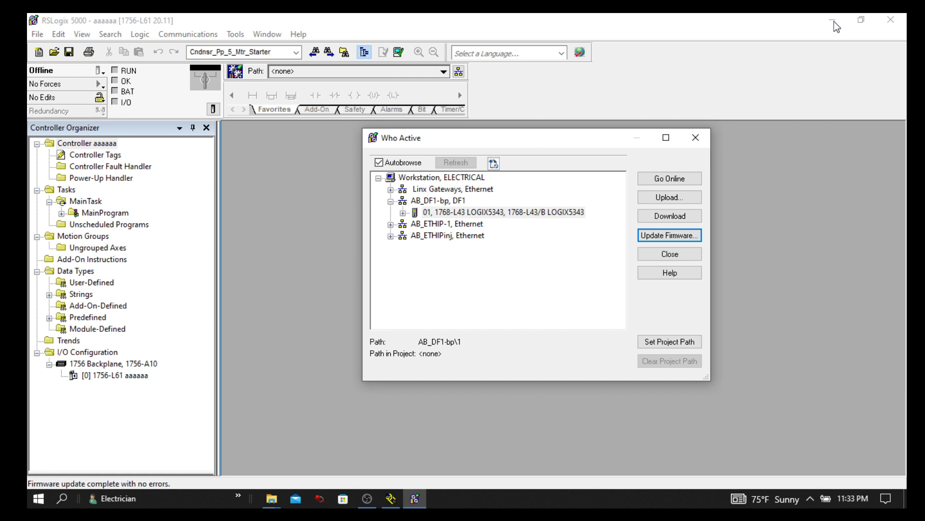
{"action": "left_click", "coordinate": [670, 254]}
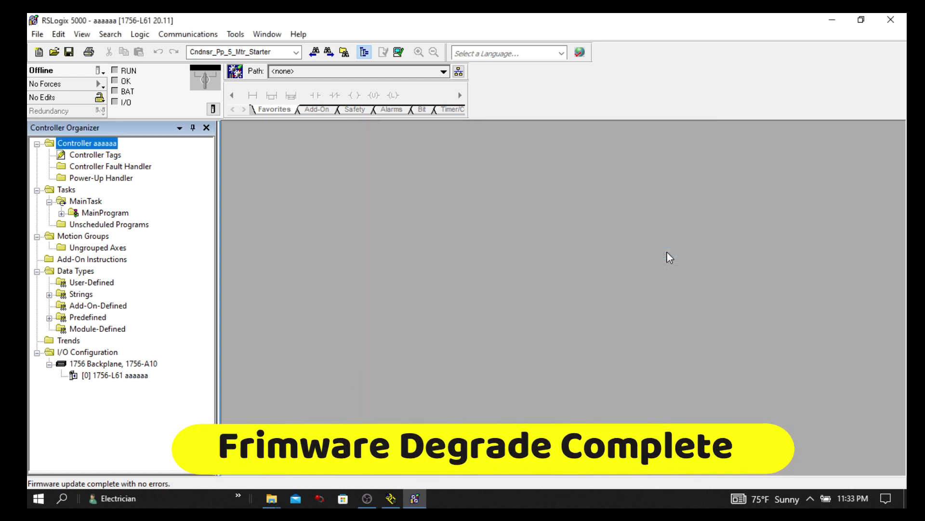
Select the 1768-L43 controller under AB_DF1-bp in Who Active and try to go online with it.
{"action": "left_click", "coordinate": [193, 34]}
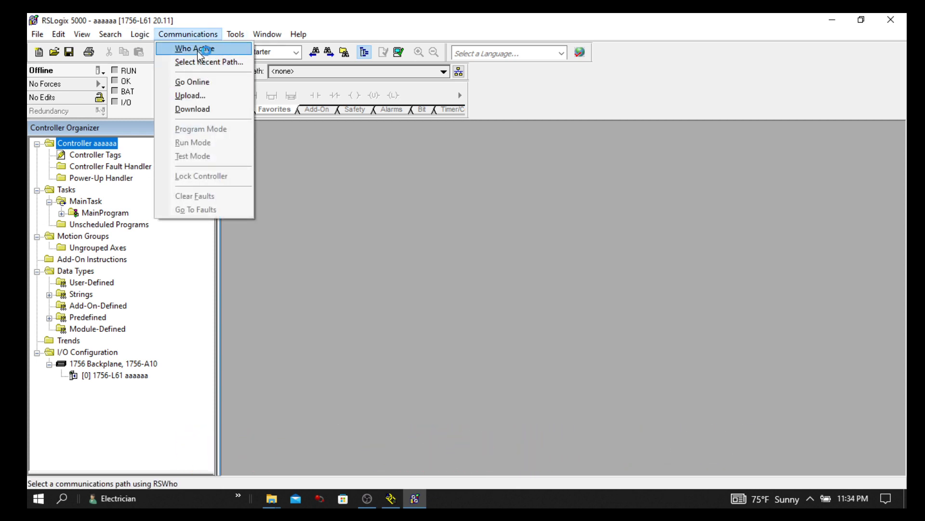
{"action": "left_click", "coordinate": [198, 49]}
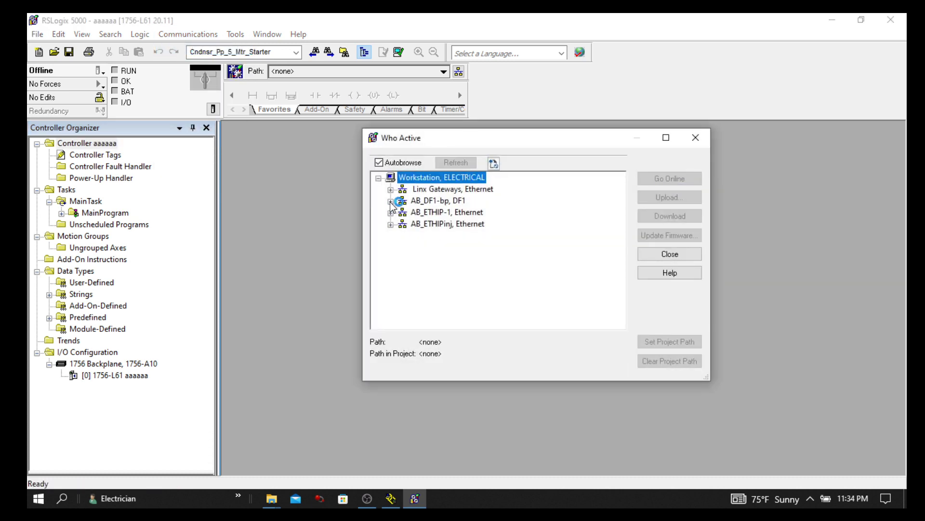
{"action": "left_click", "coordinate": [445, 200]}
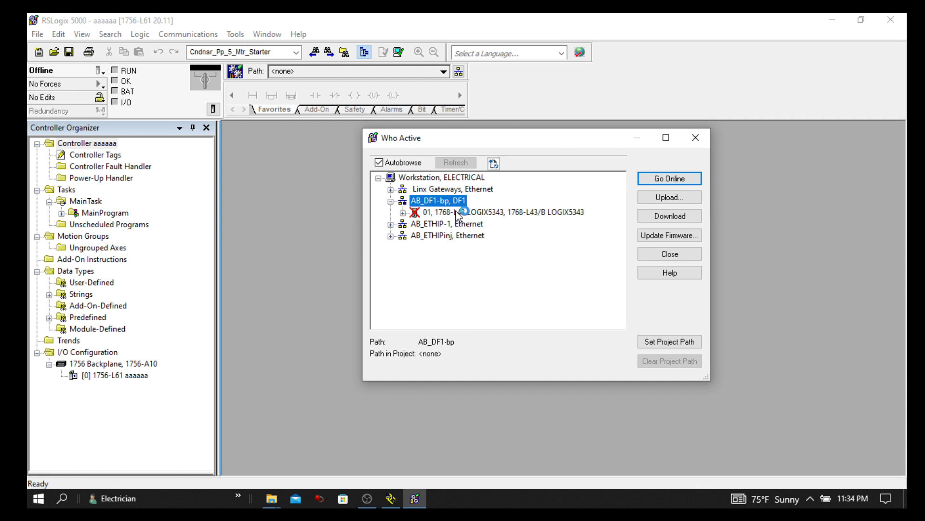
{"action": "left_click", "coordinate": [457, 212]}
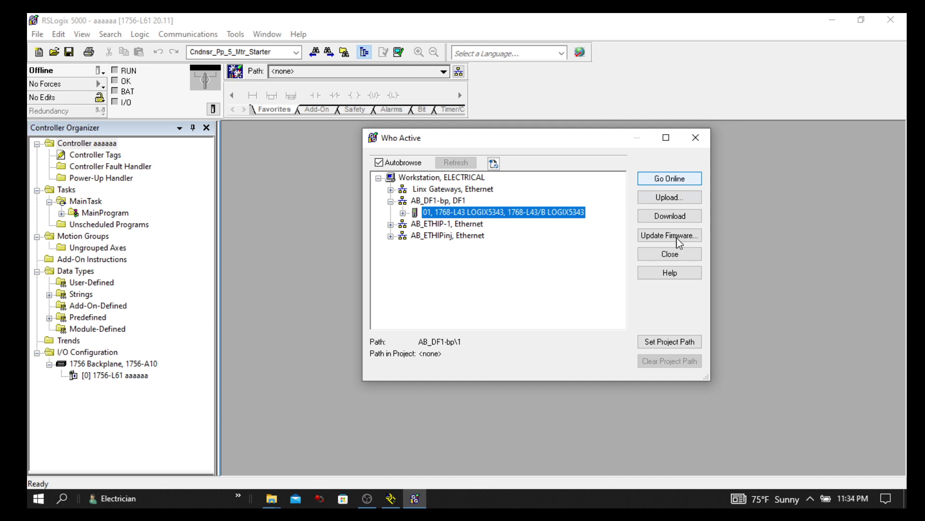
{"action": "left_click", "coordinate": [666, 179]}
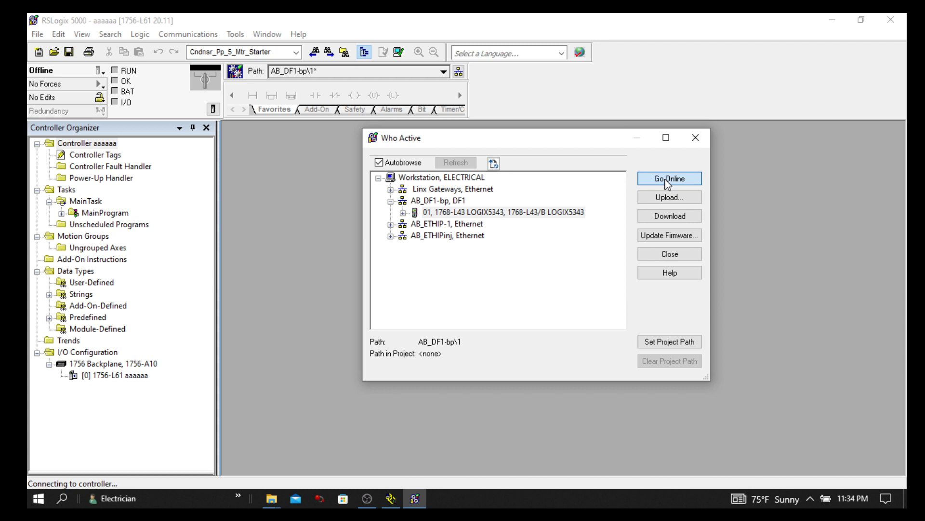
{"action": "left_click", "coordinate": [668, 181]}
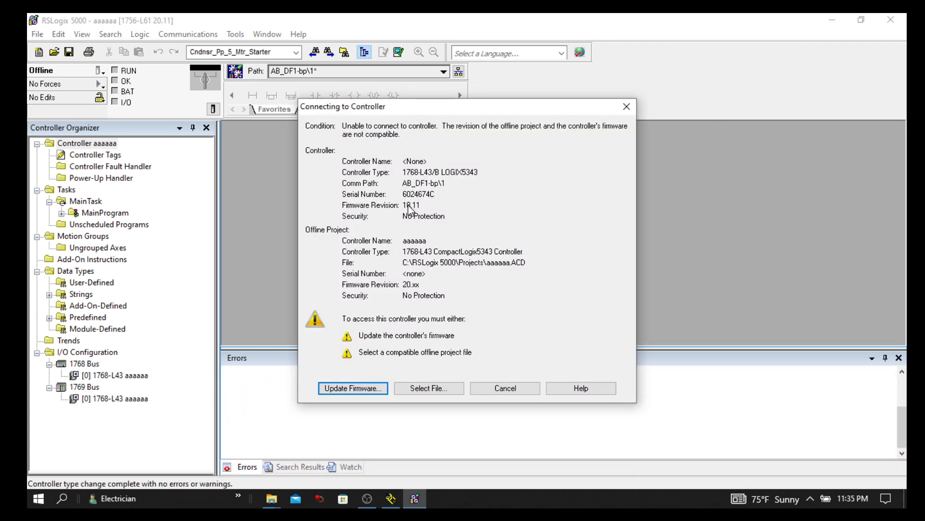
Dismiss the connection attempt and open a copy of the AB_BP_10.ACD project without saving the changes to aaaaaa.ACD.
{"action": "left_click", "coordinate": [510, 392]}
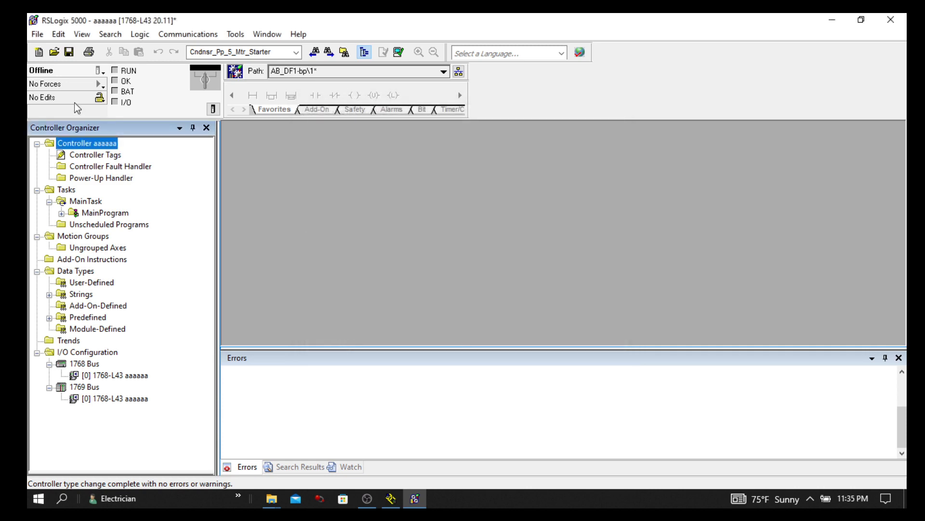
{"action": "left_click", "coordinate": [37, 33]}
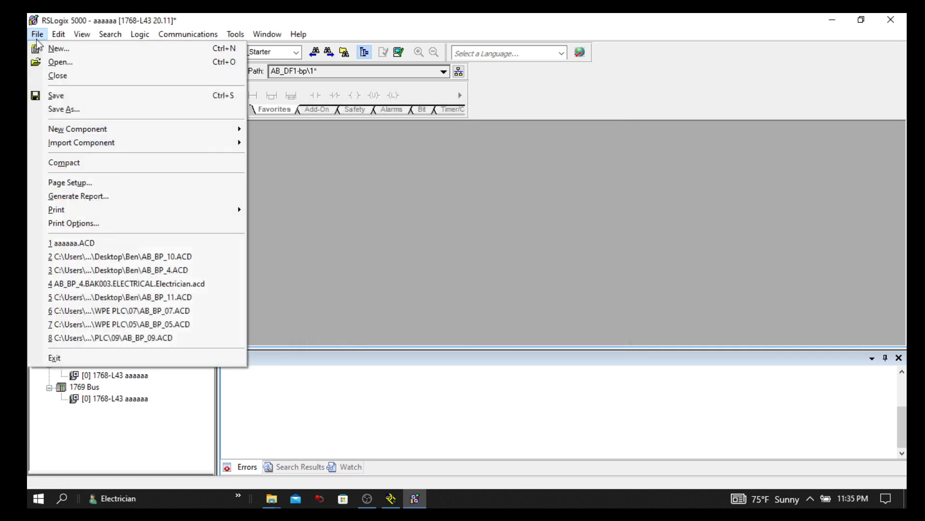
{"action": "left_click", "coordinate": [54, 62]}
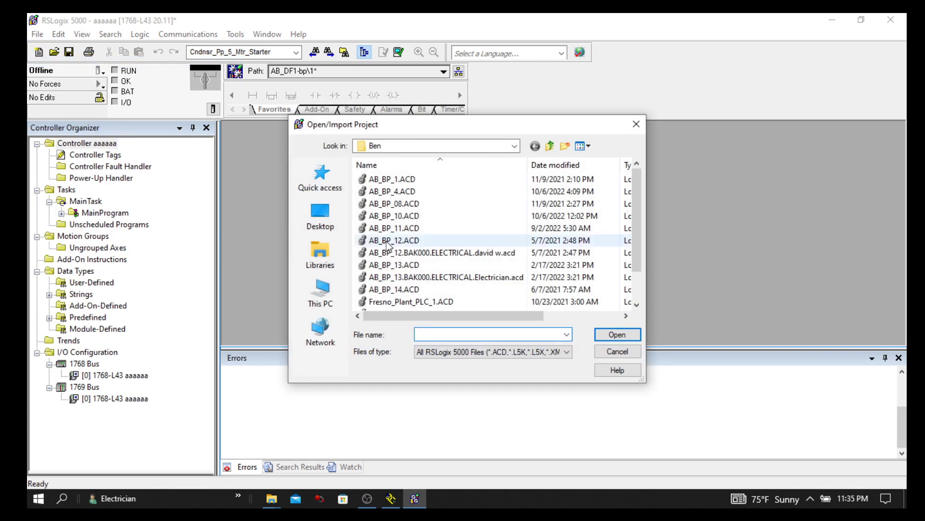
{"action": "left_click", "coordinate": [409, 215]}
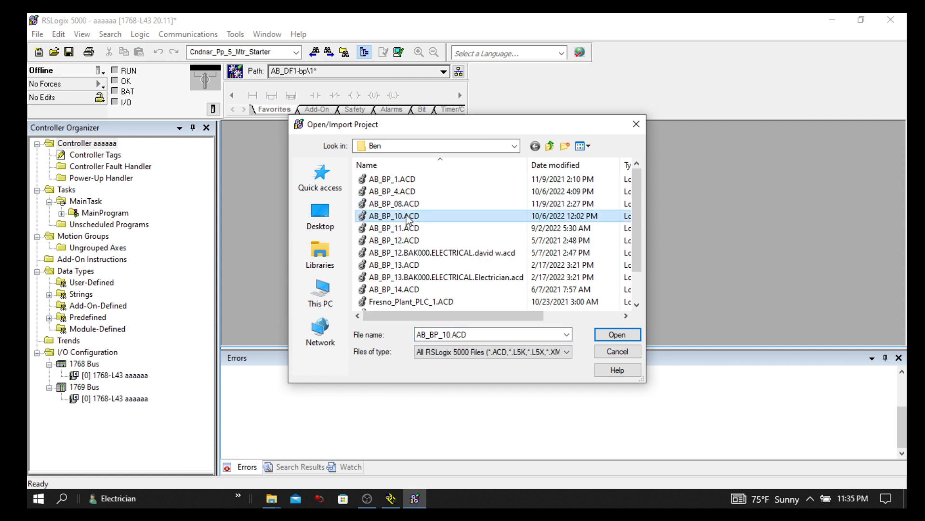
{"action": "left_click", "coordinate": [616, 337]}
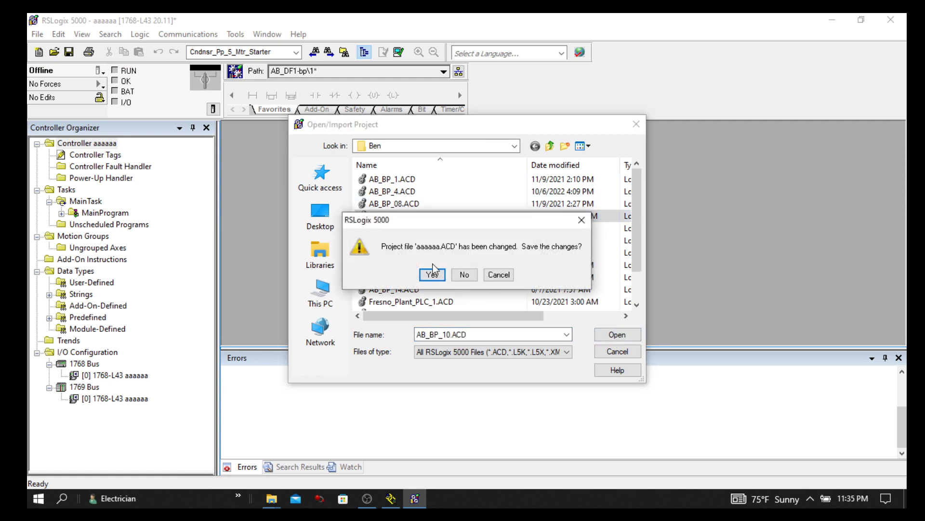
{"action": "left_click", "coordinate": [470, 275]}
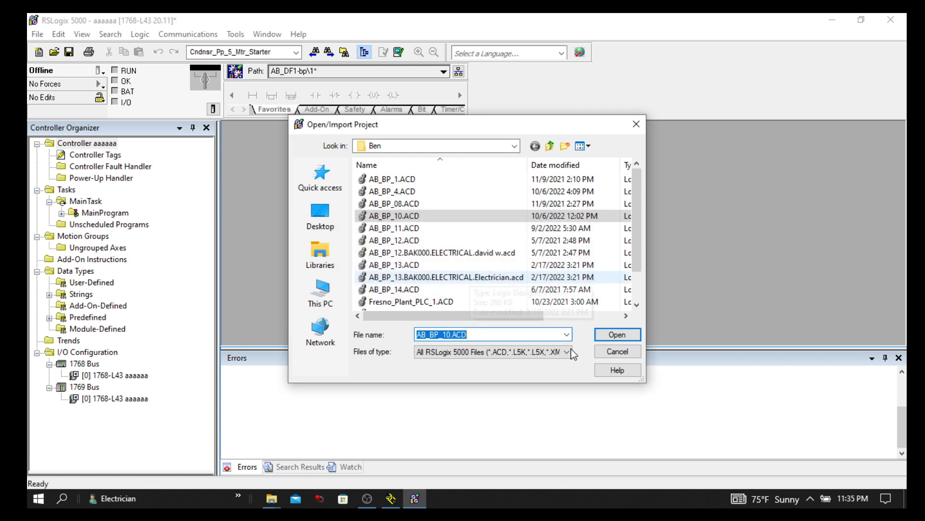
{"action": "left_click", "coordinate": [617, 334]}
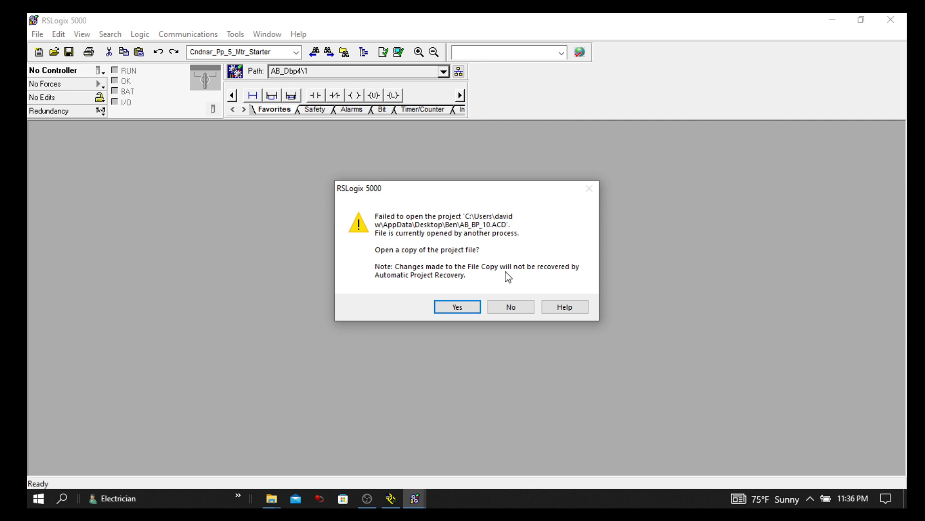
{"action": "left_click", "coordinate": [472, 306]}
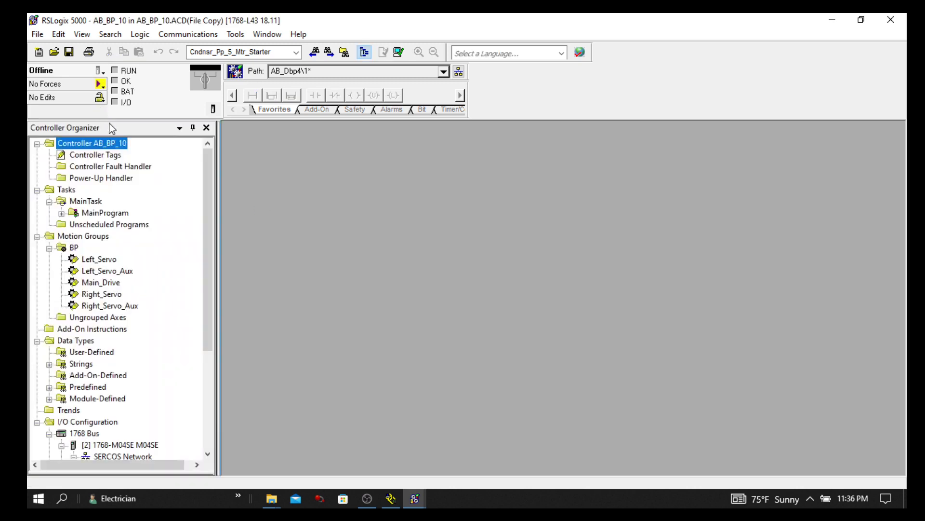
Check the AB_BP_10 project's controller type and firmware revision in Controller Properties, then close and reopen the properties.
{"action": "left_click", "coordinate": [103, 73]}
{"action": "left_click", "coordinate": [103, 74]}
{"action": "left_click", "coordinate": [131, 212]}
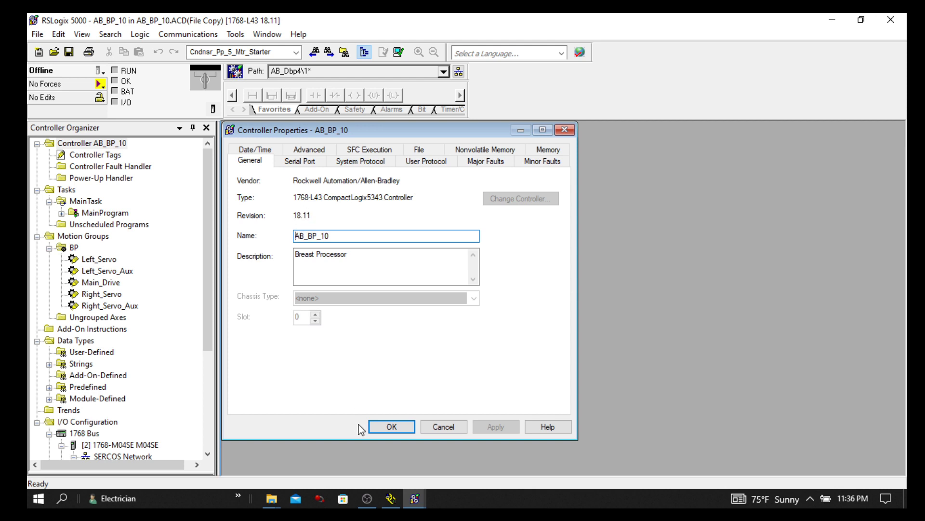
{"action": "left_click", "coordinate": [392, 427]}
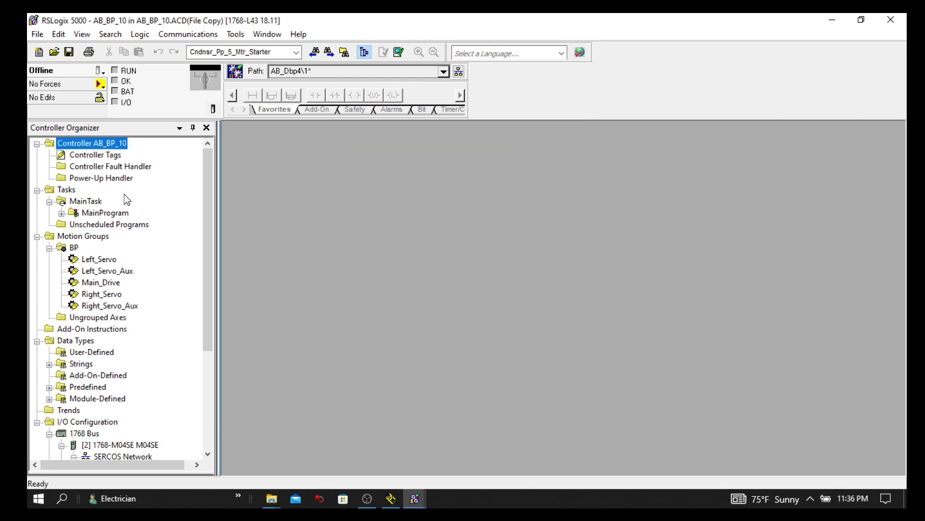
{"action": "left_click", "coordinate": [101, 72]}
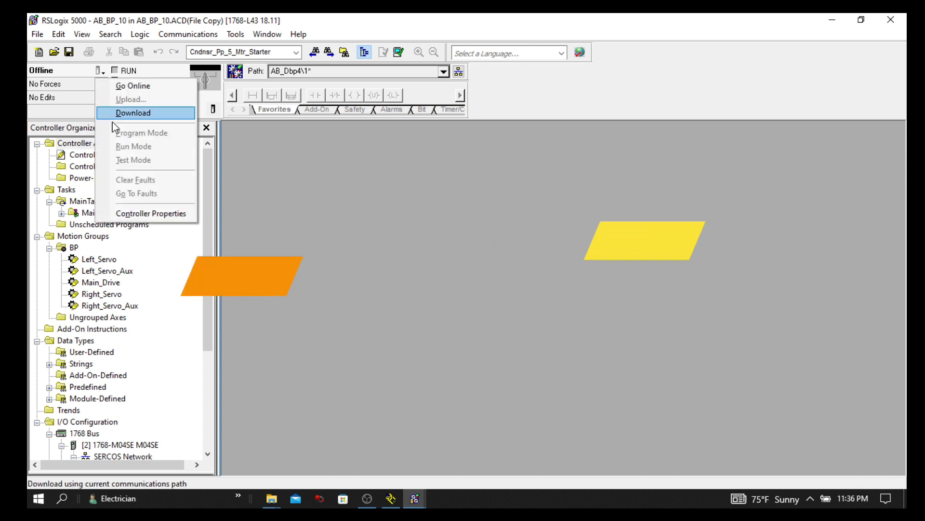
{"action": "left_click", "coordinate": [138, 213]}
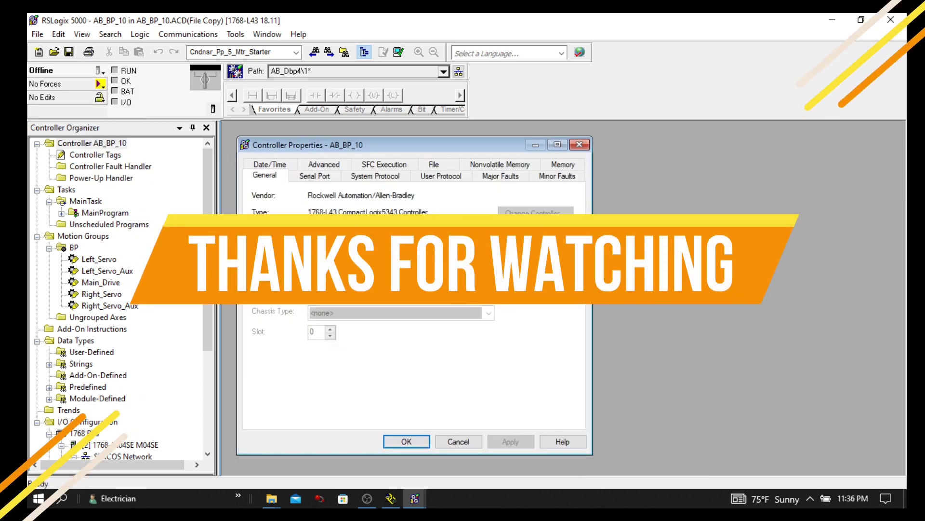